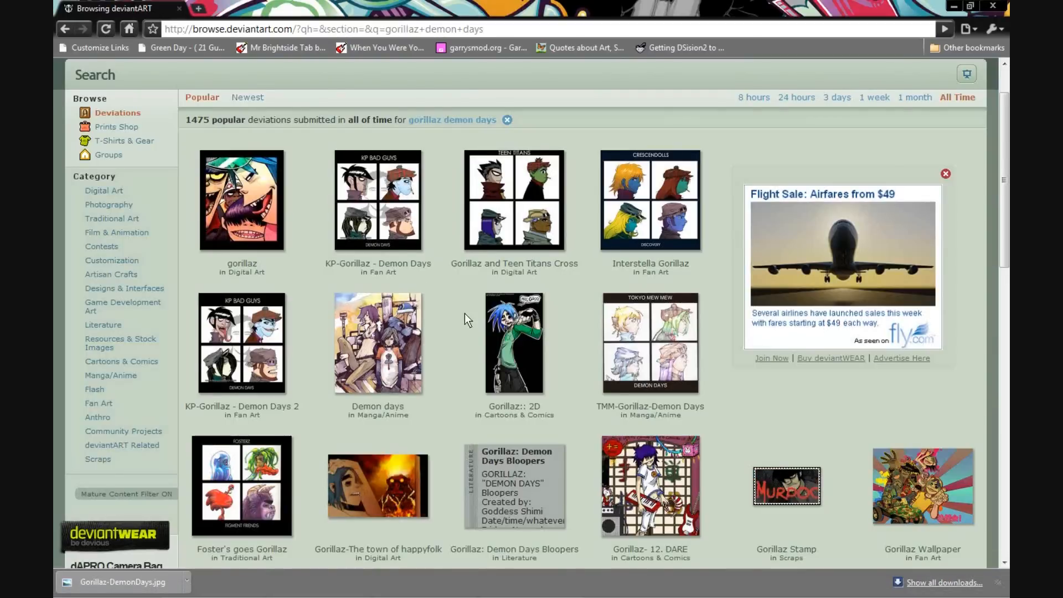
- Look through the deviantART search results for Gorillaz Demon Days artwork
scroll(464, 313, up, 2)
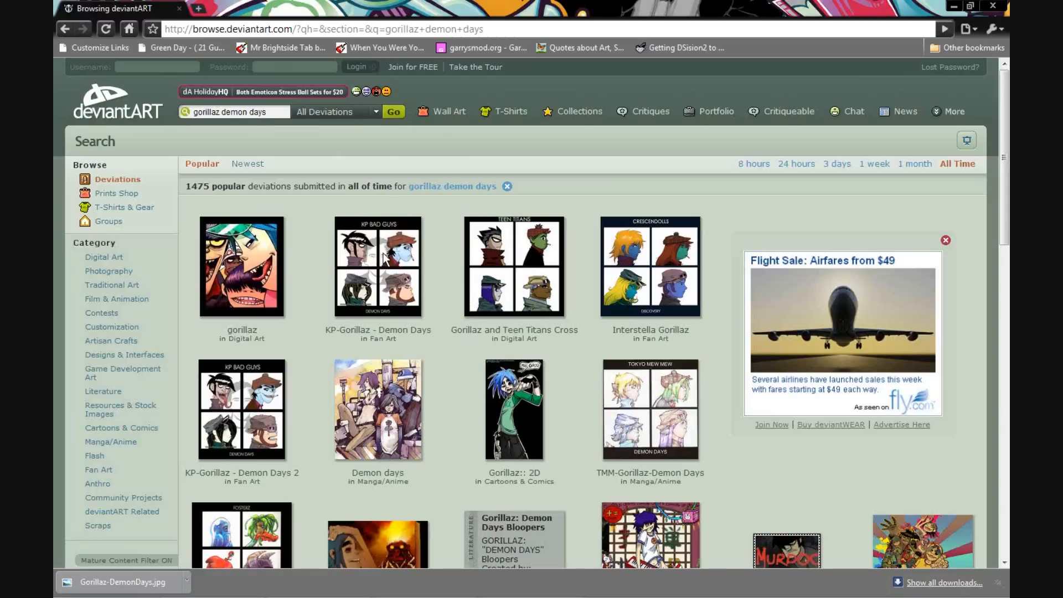
scroll(305, 241, down, 3)
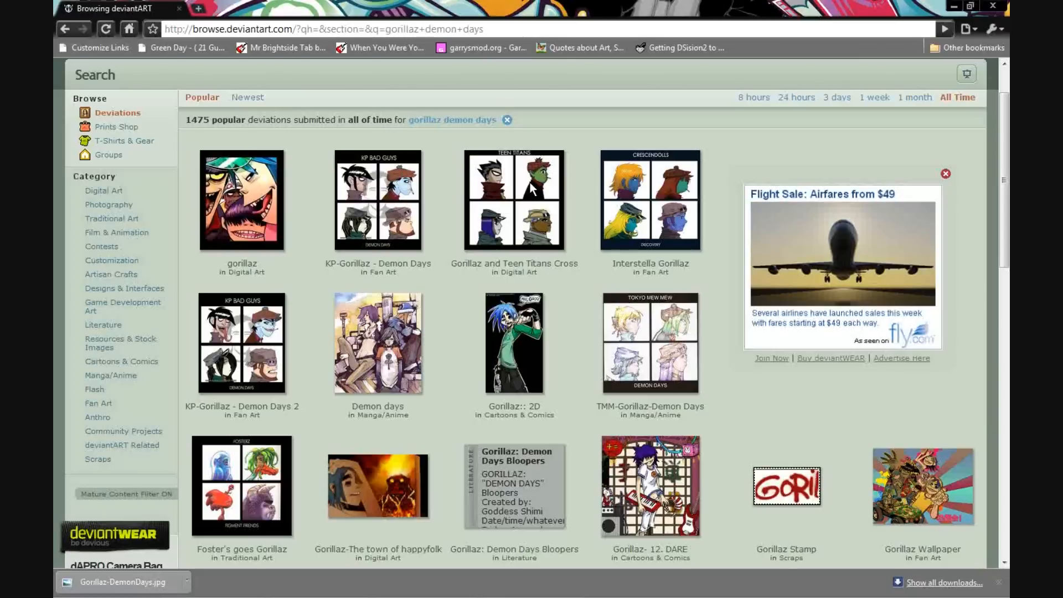
scroll(316, 380, down, 2)
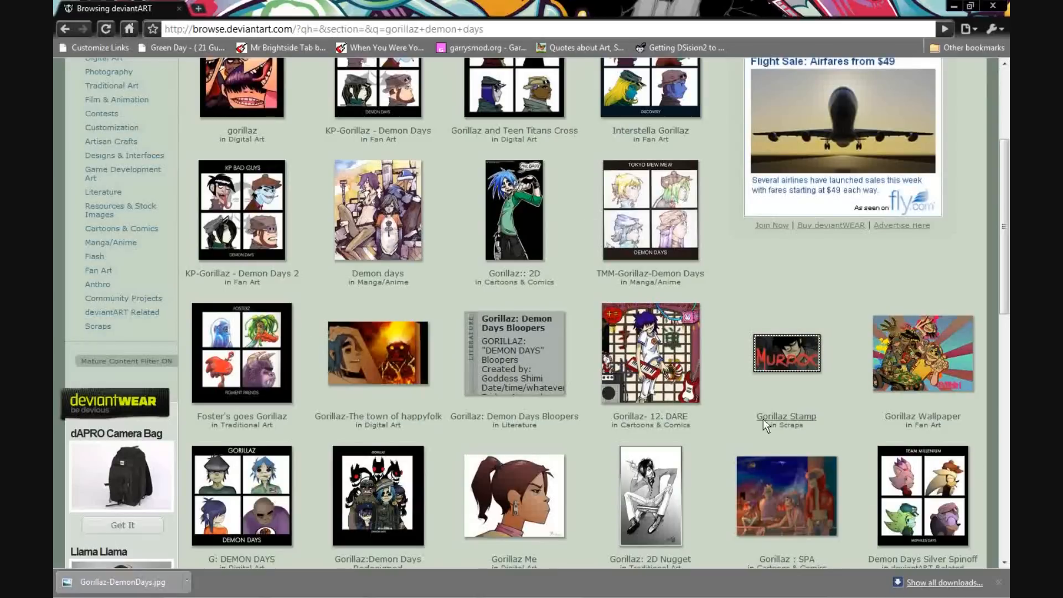
scroll(668, 446, down, 1)
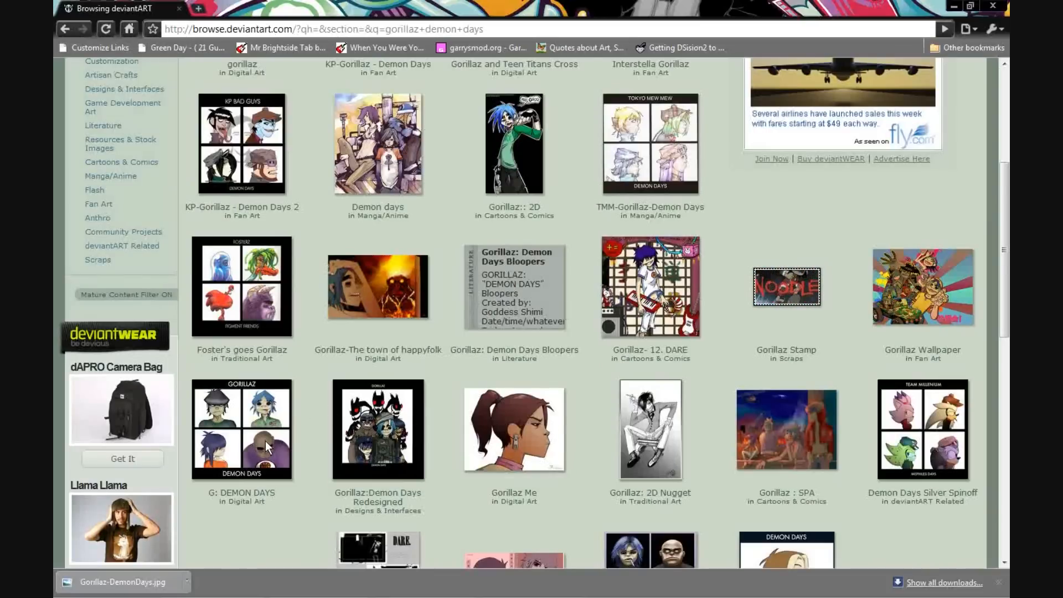
scroll(265, 441, down, 3)
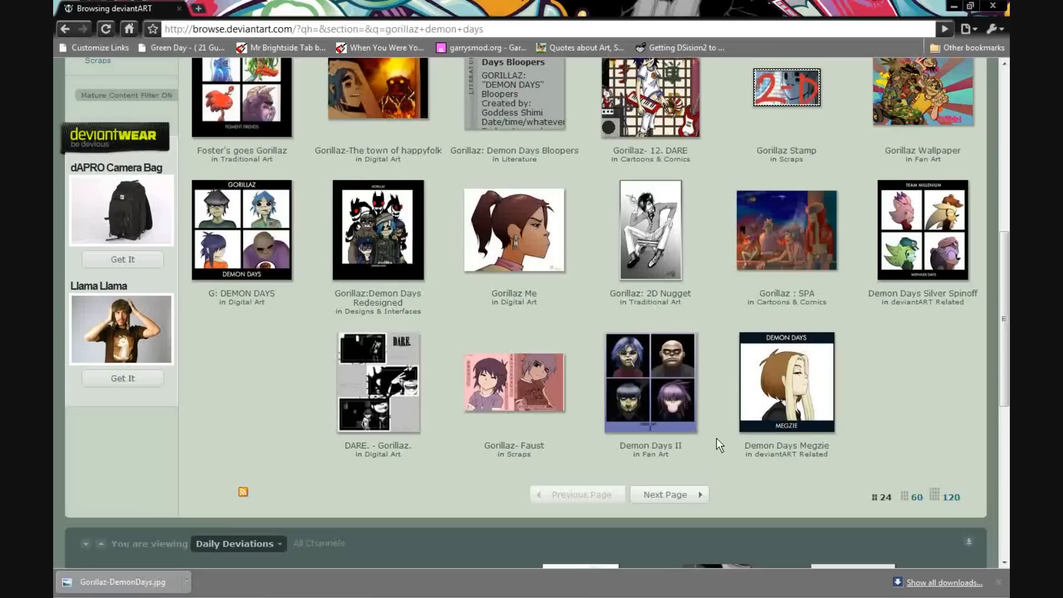
scroll(394, 291, up, 5)
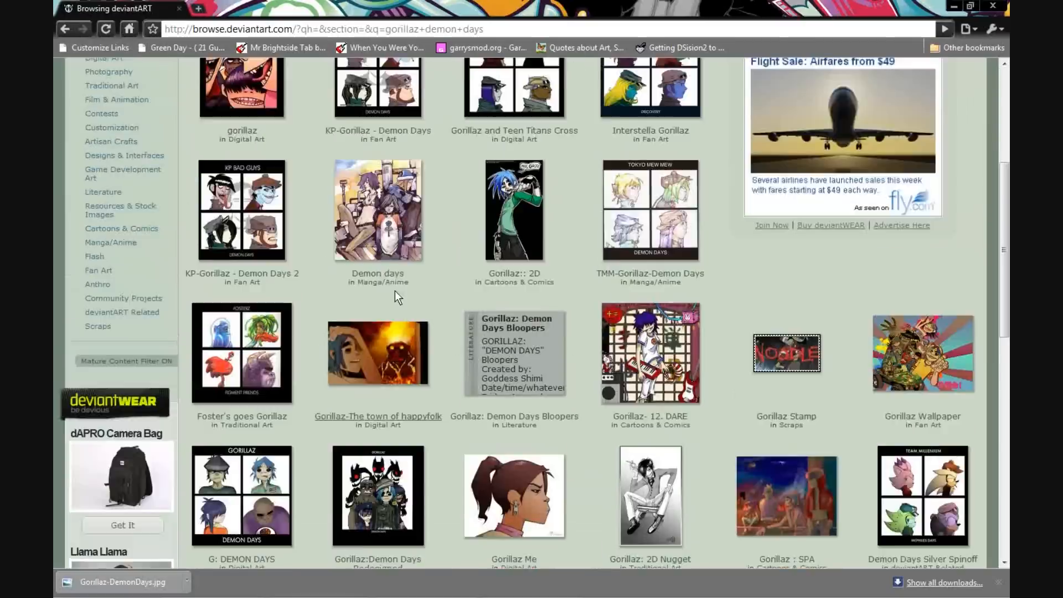
scroll(398, 221, up, 2)
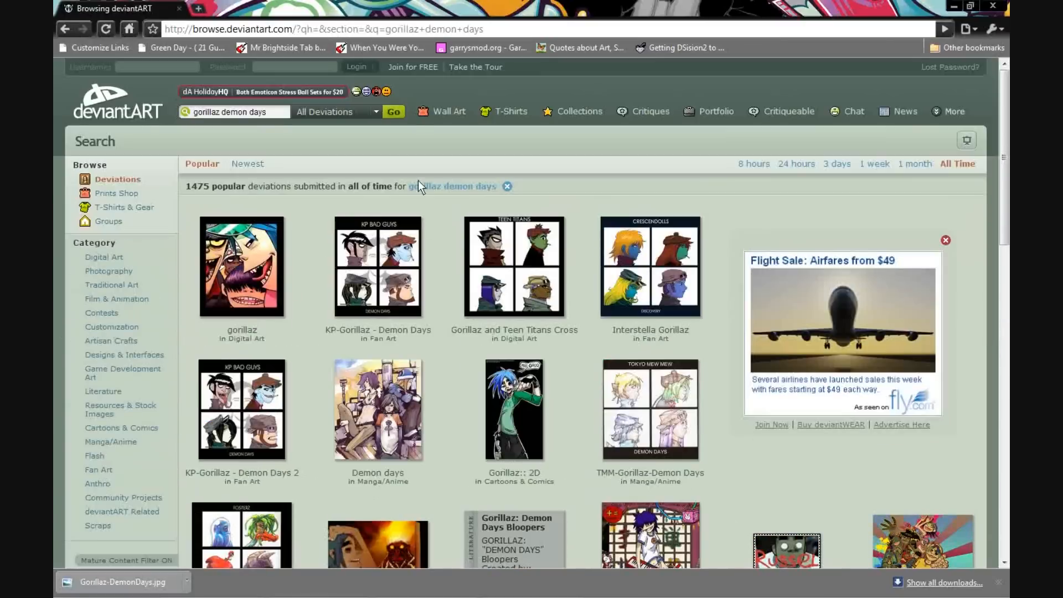
- Minimize the browser and switch to Adobe Photoshop
click(954, 5)
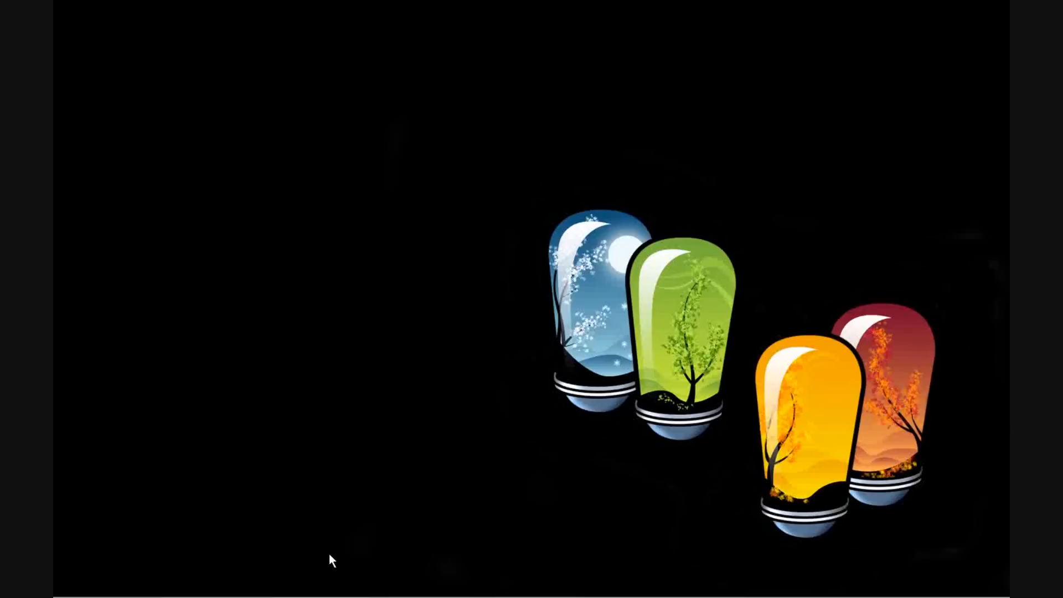
mouse_move(247, 595)
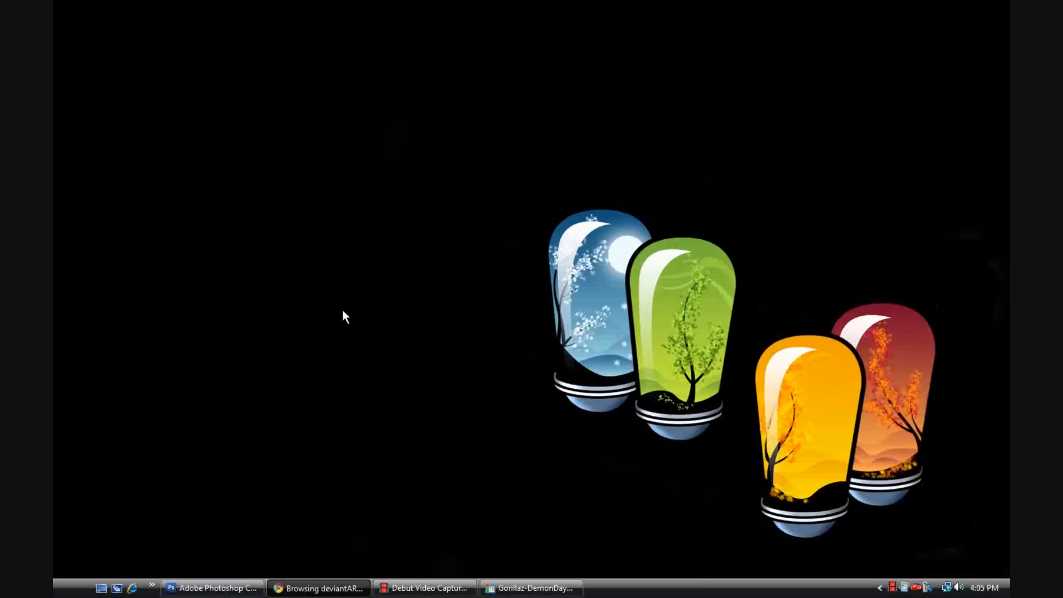
click(212, 588)
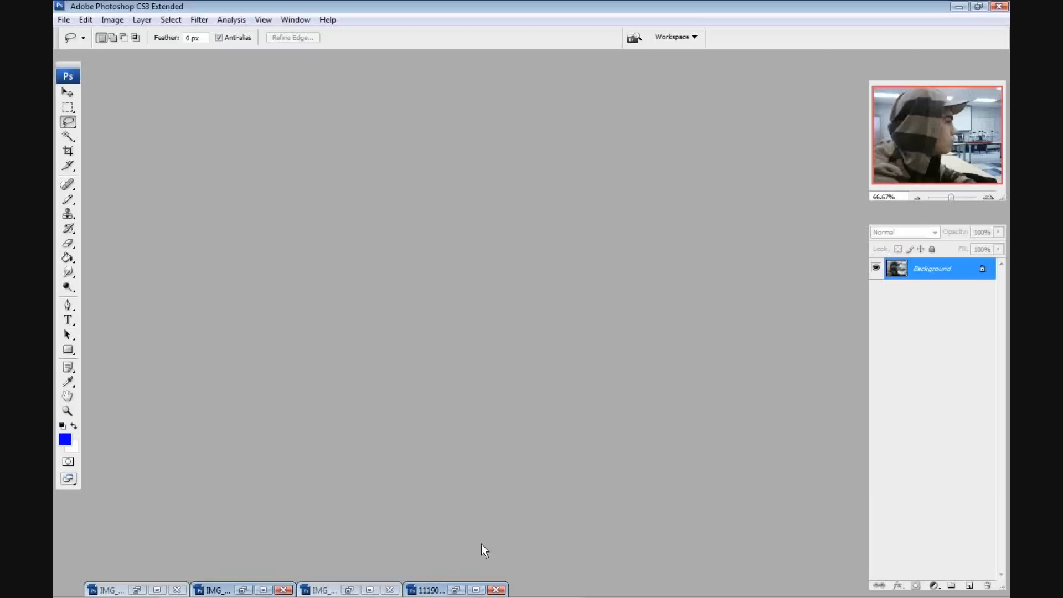
- Restore the four minimized photo documents in the workspace
click(455, 590)
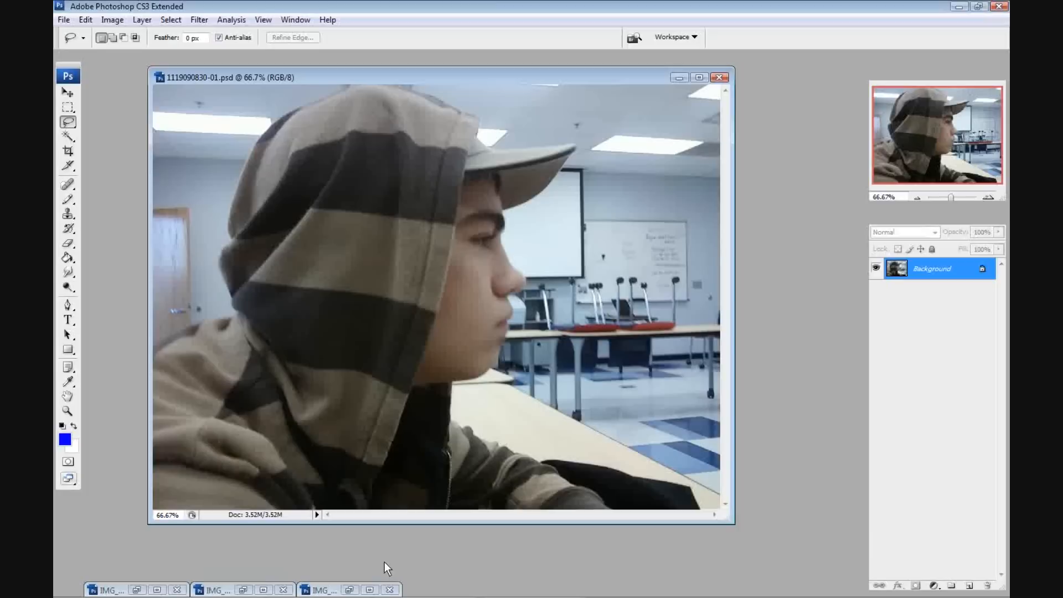
click(349, 590)
click(244, 589)
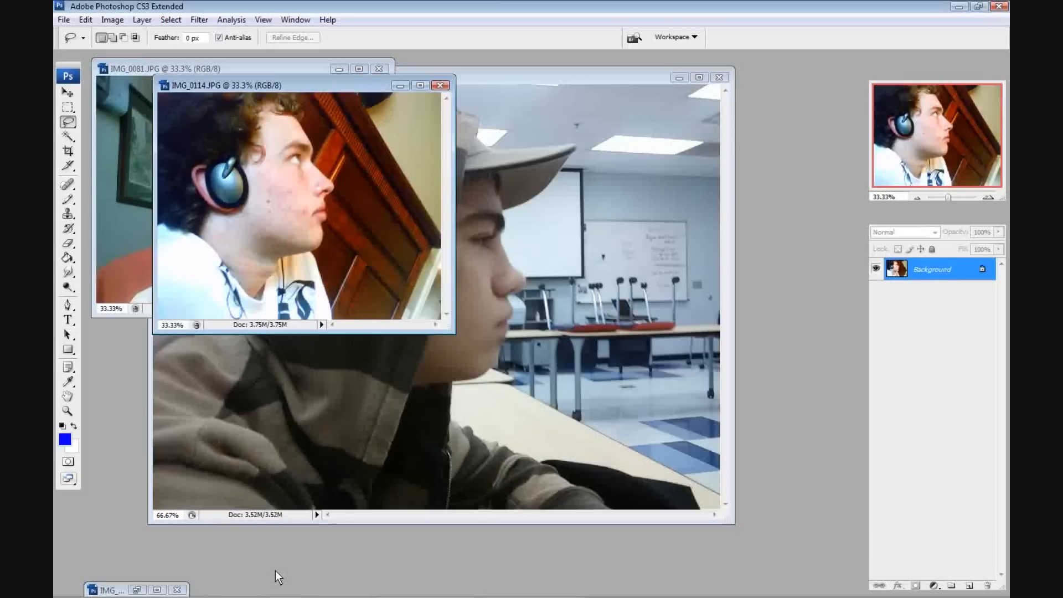
click(139, 589)
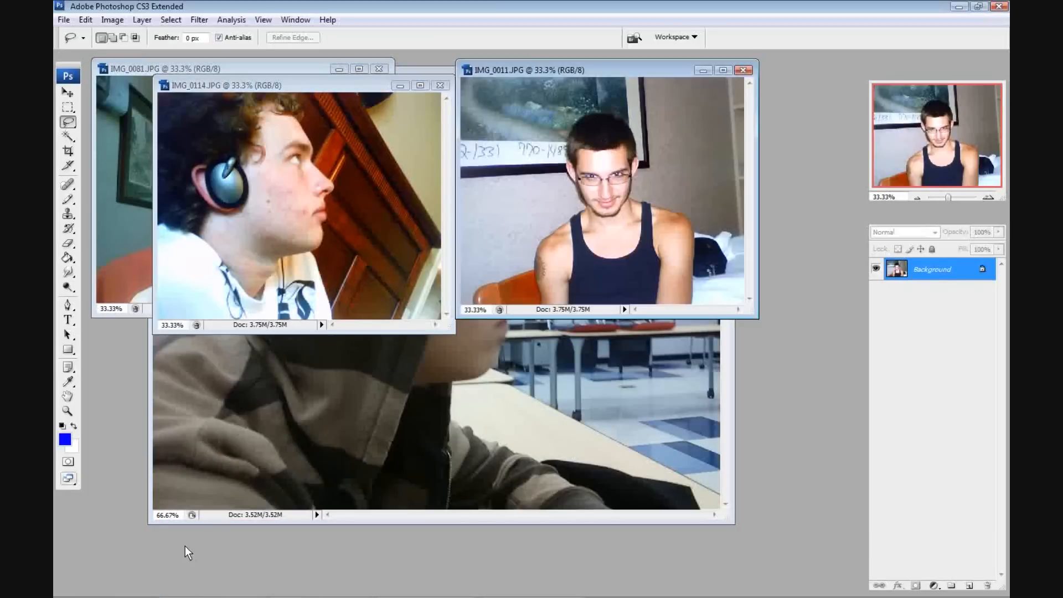
click(204, 70)
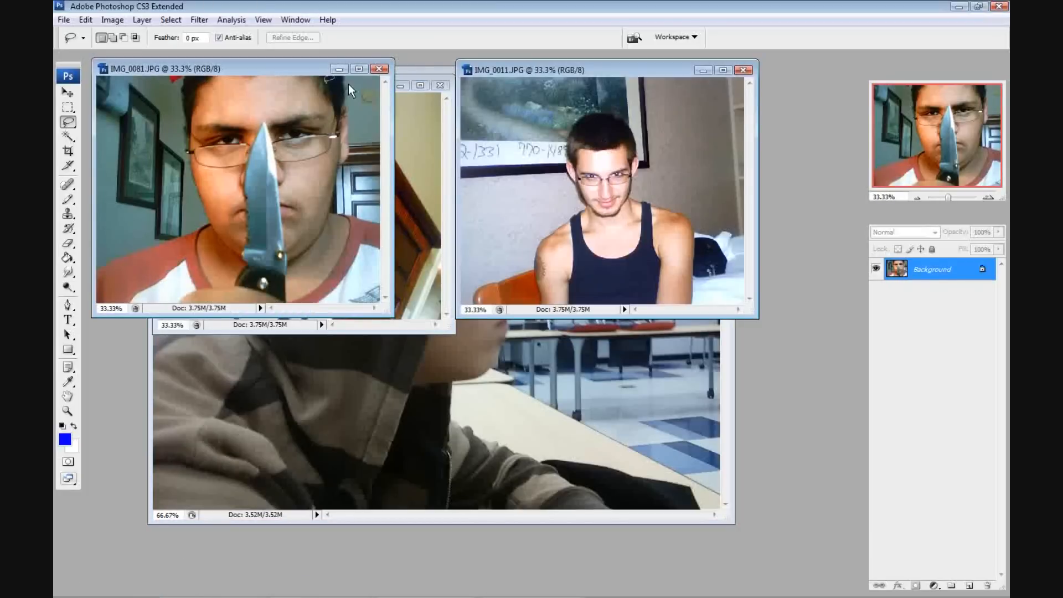
click(346, 68)
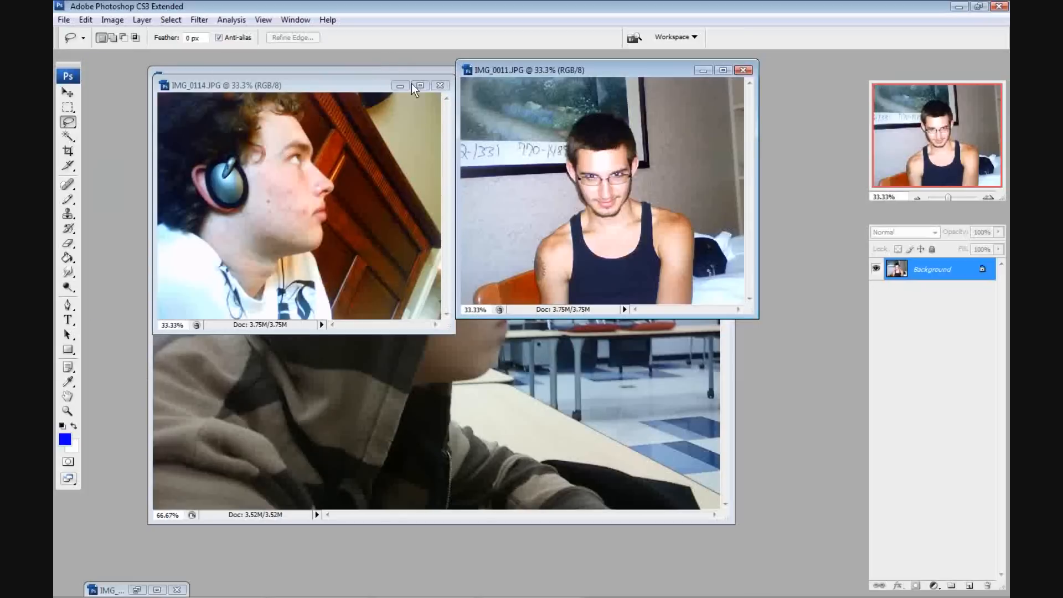
click(403, 86)
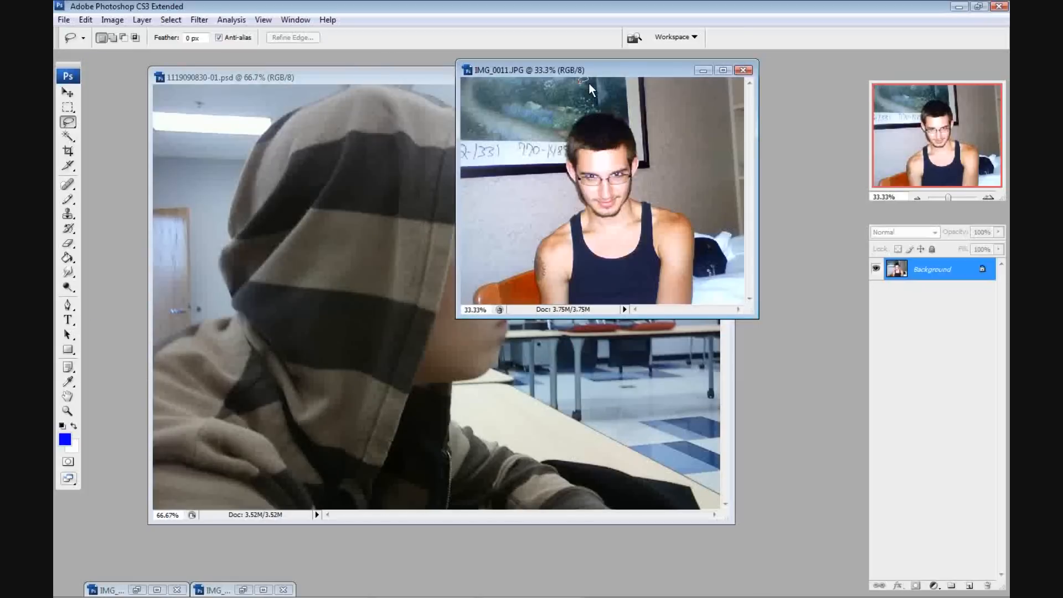
click(703, 70)
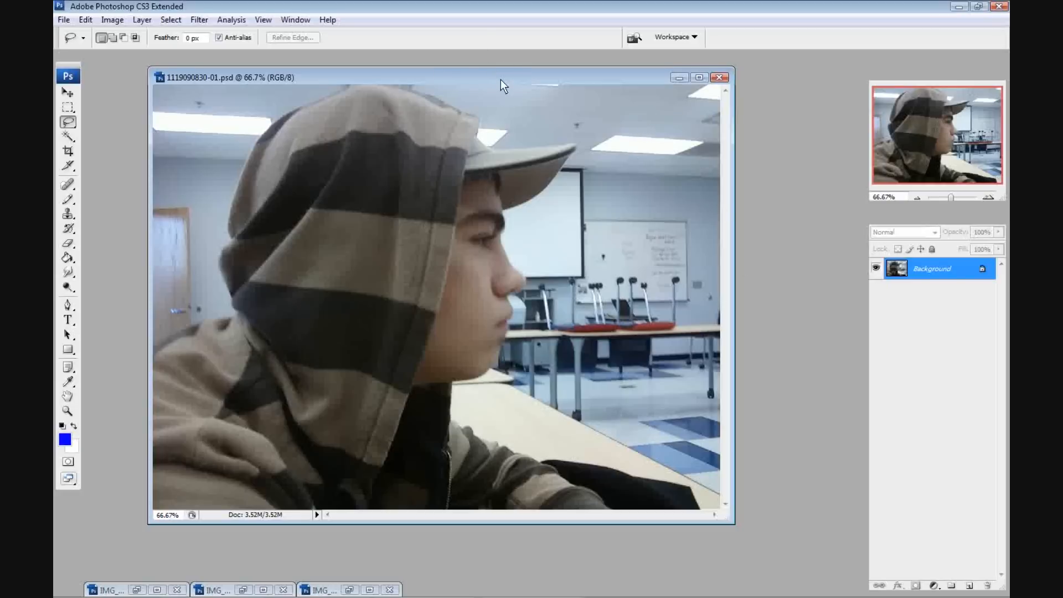
mouse_move(500, 79)
mouse_down()
mouse_move(477, 70)
mouse_move(498, 76)
mouse_up()
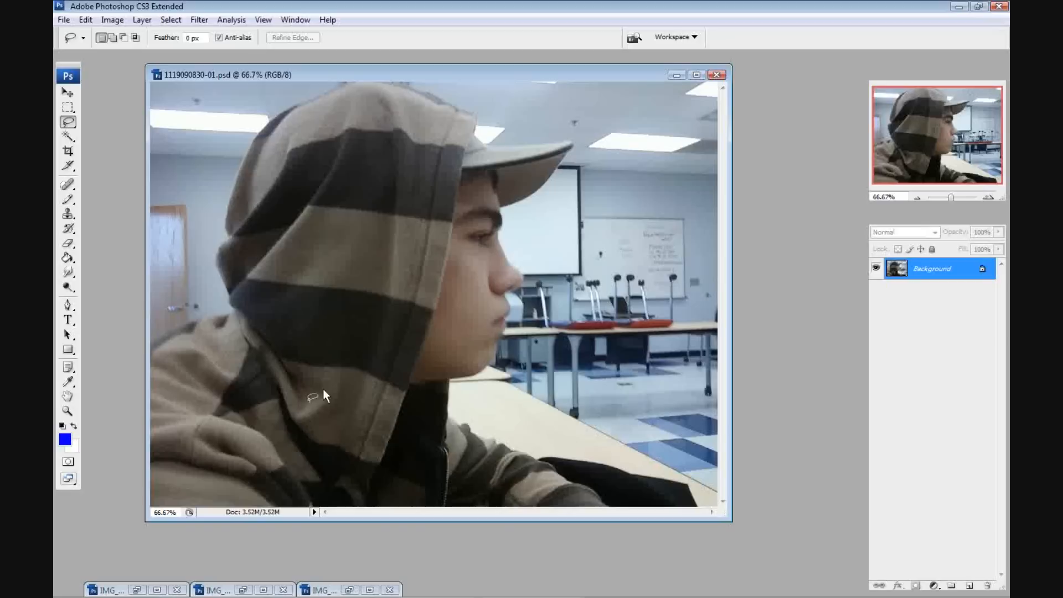
click(350, 590)
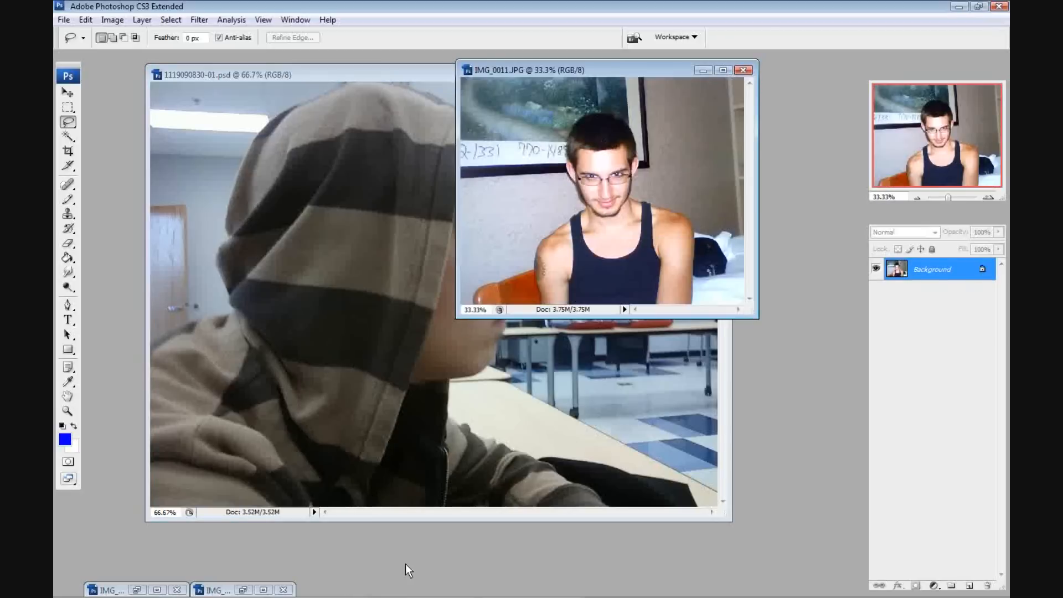
click(704, 70)
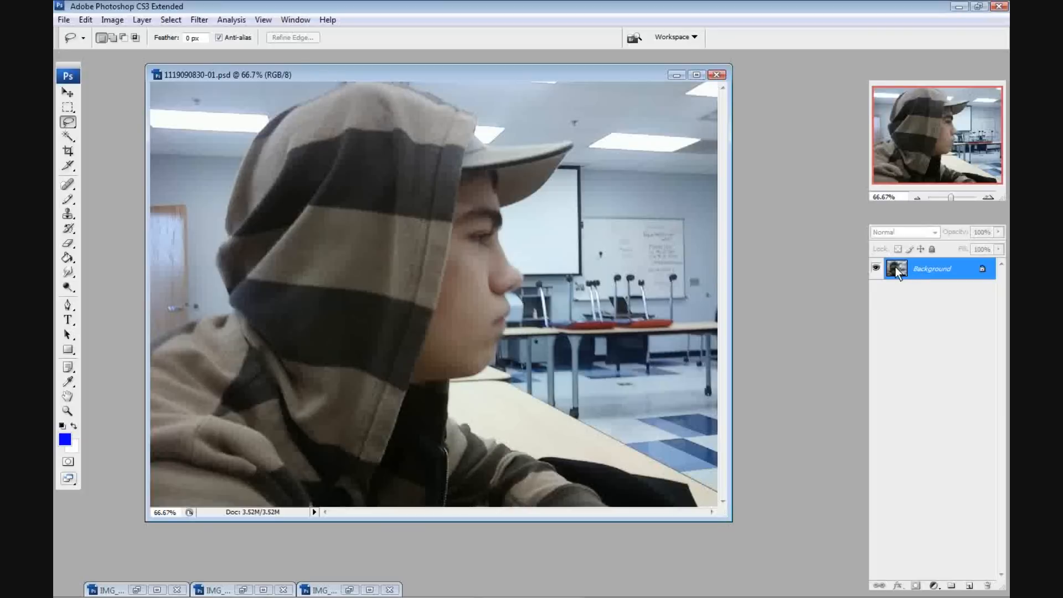
key(ctrl+j)
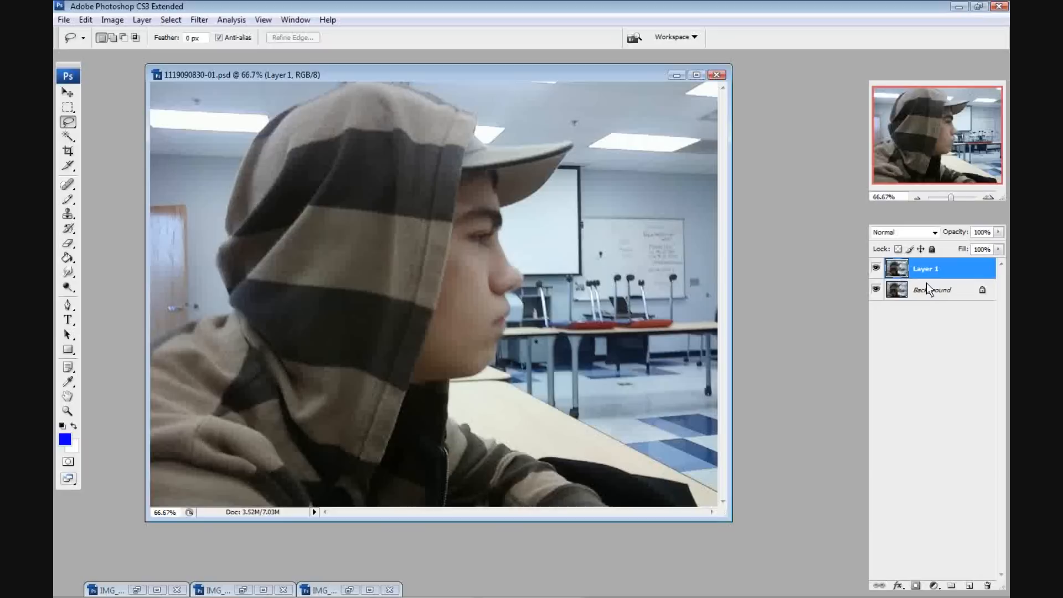
- Set the history states to the maximum of 1000 in the Performance preferences
click(84, 20)
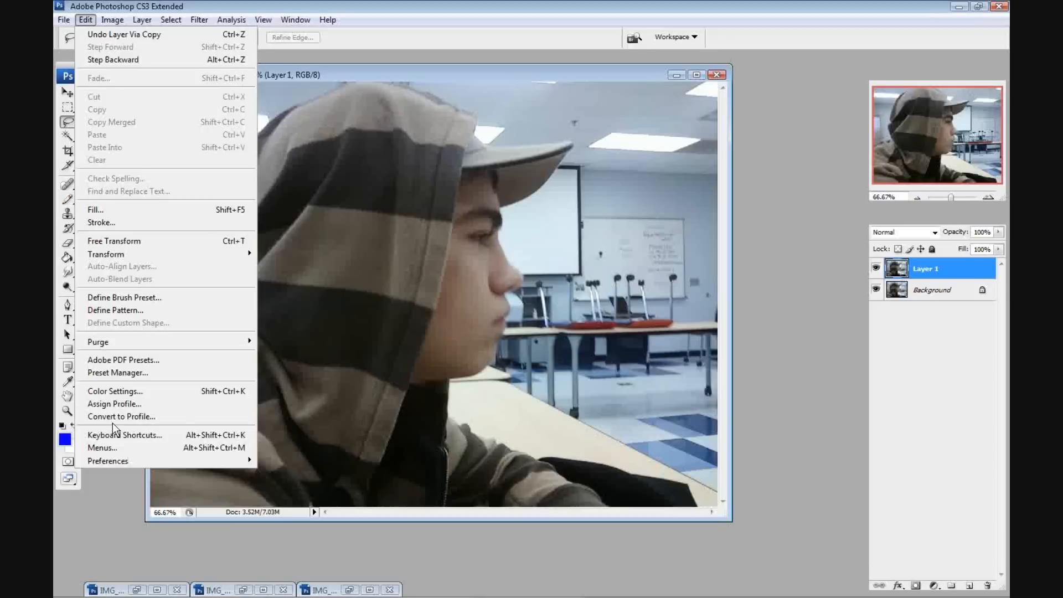
mouse_move(216, 461)
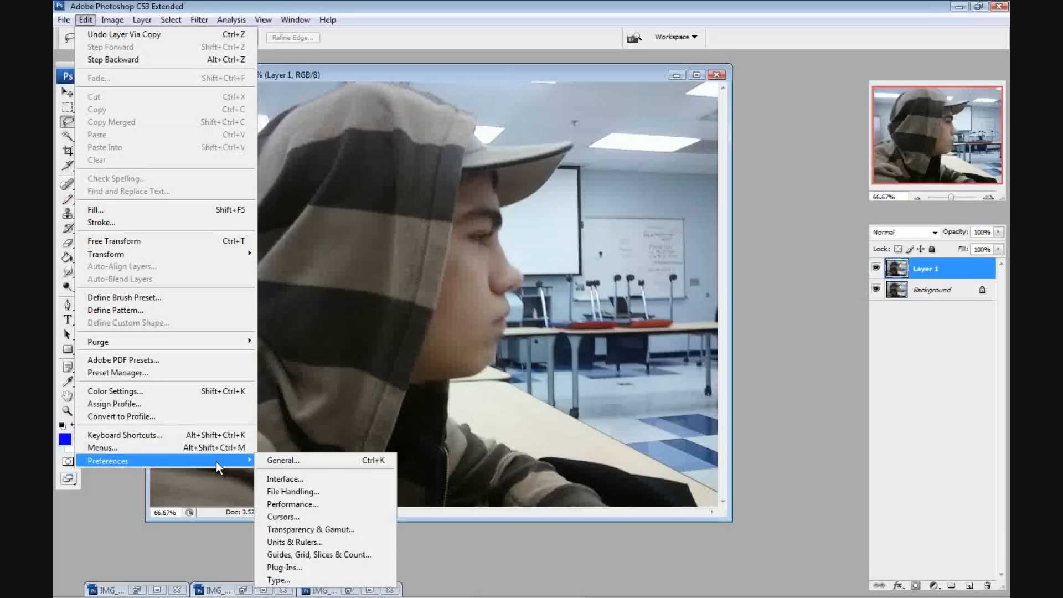
click(307, 502)
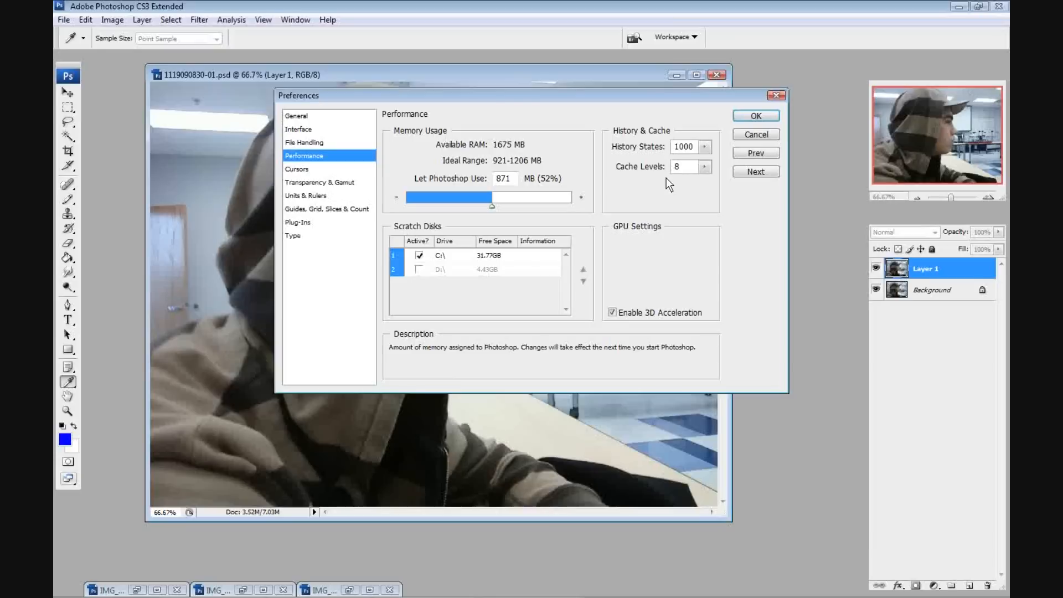
click(703, 146)
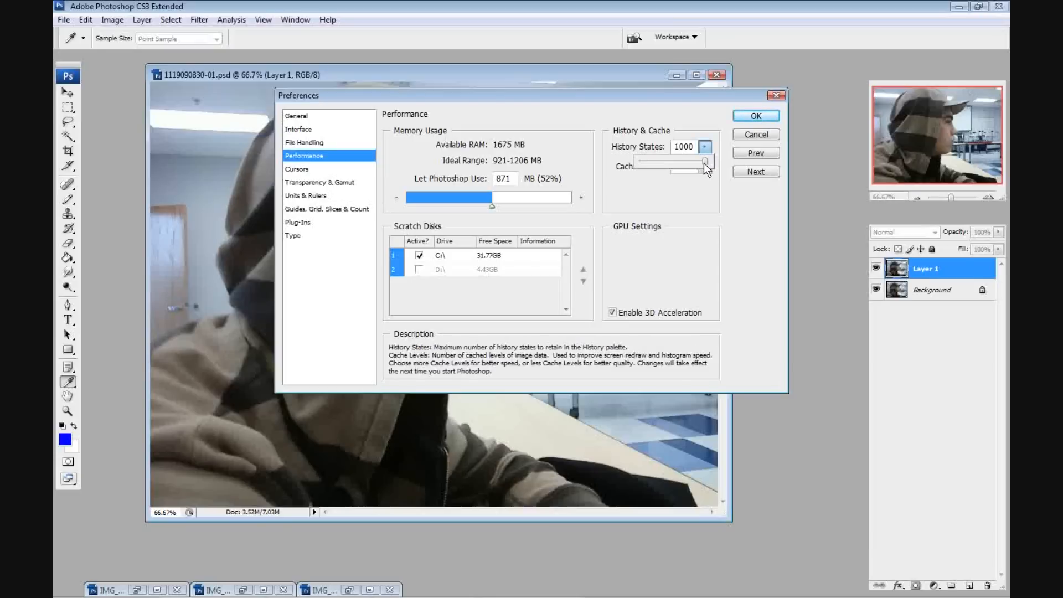
drag(704, 162, 712, 166)
click(705, 192)
click(706, 168)
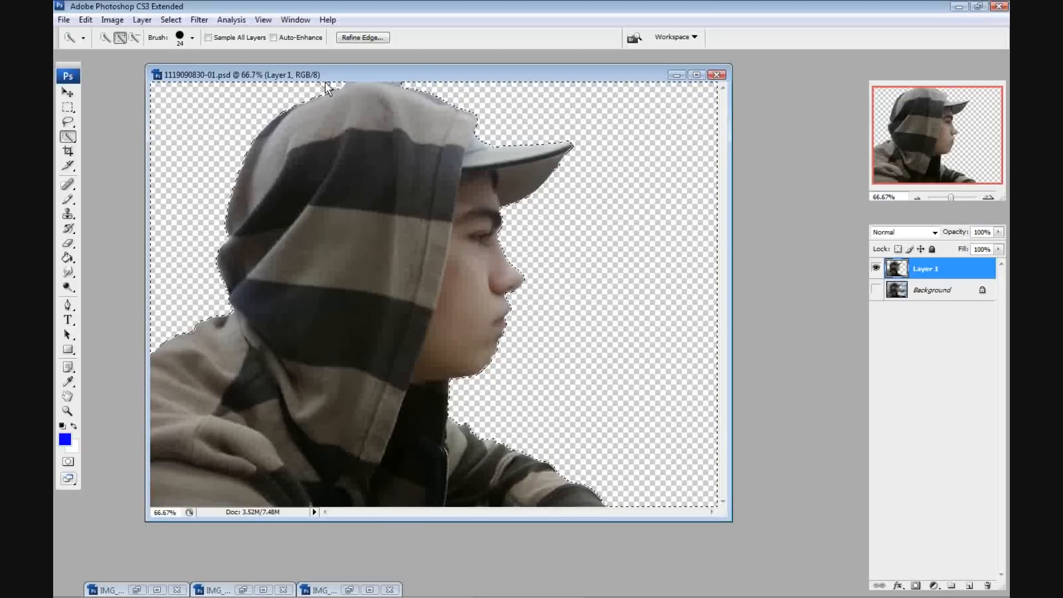
- Set the Quick Selection brush diameter to 13 px and add the area above the hood to the background selection
click(192, 38)
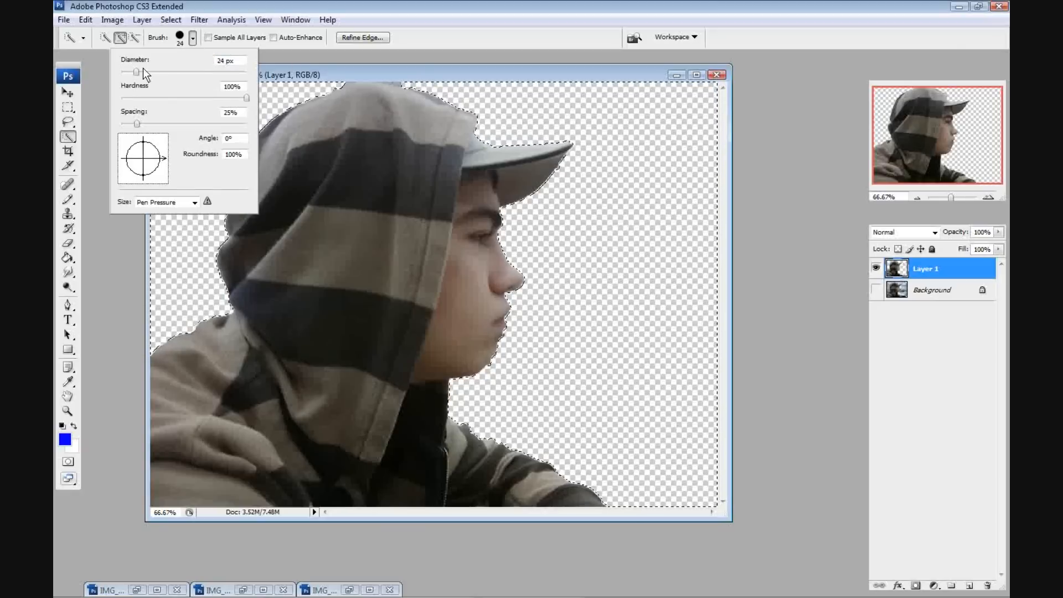
drag(136, 72, 169, 71)
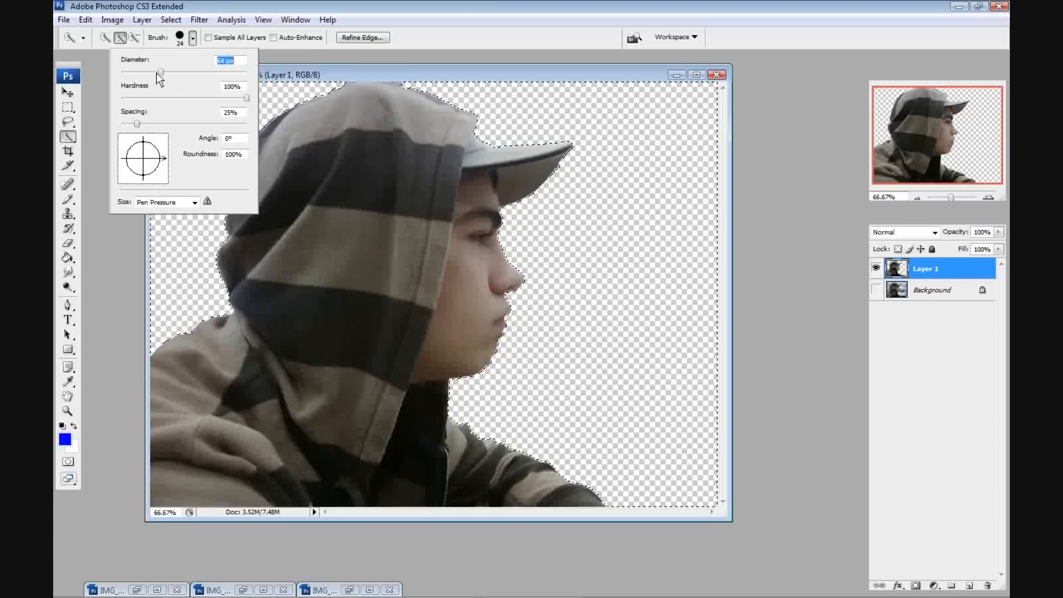
drag(178, 72, 125, 73)
click(402, 83)
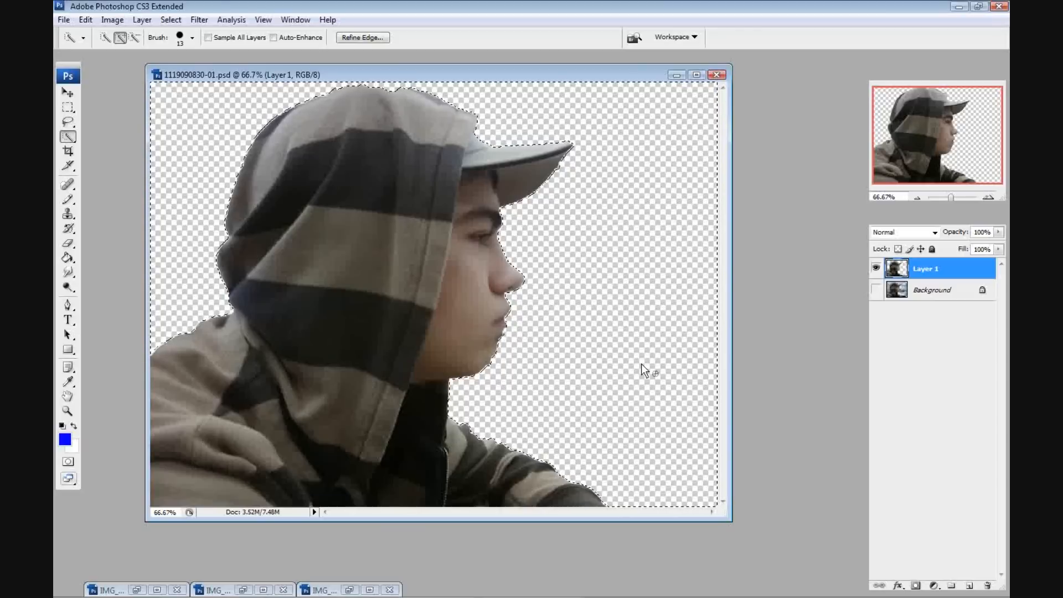
- Deselect the background area around the cut-out person and keep the Lasso tool active
click(68, 122)
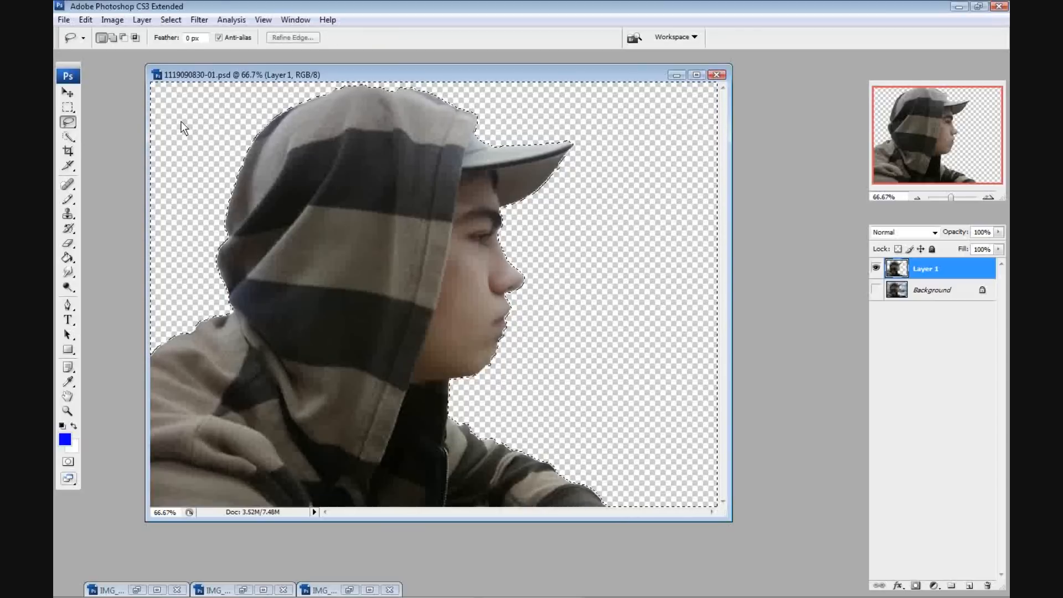
click(209, 123)
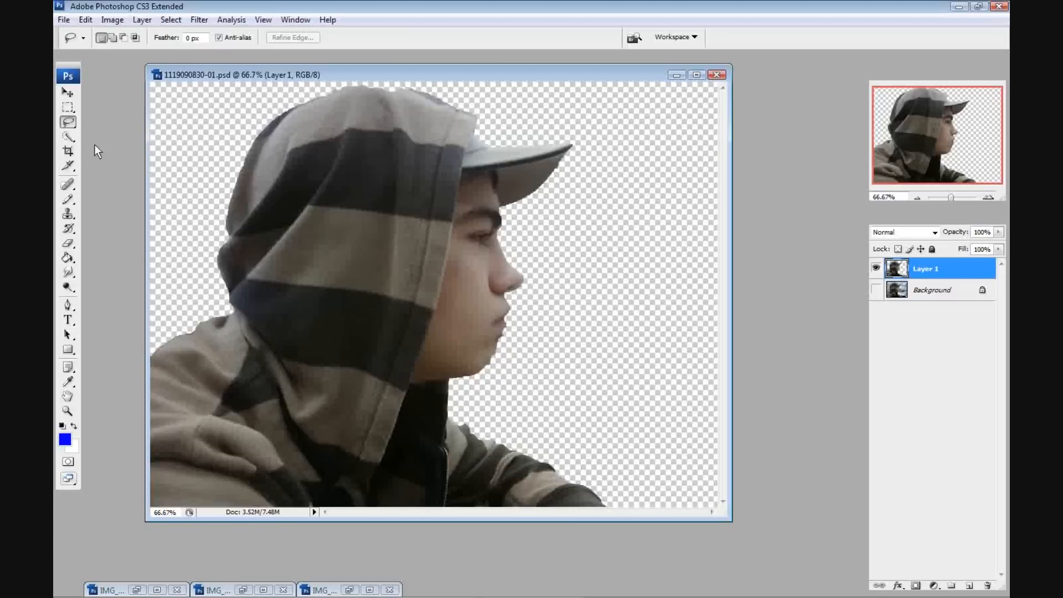
click(69, 93)
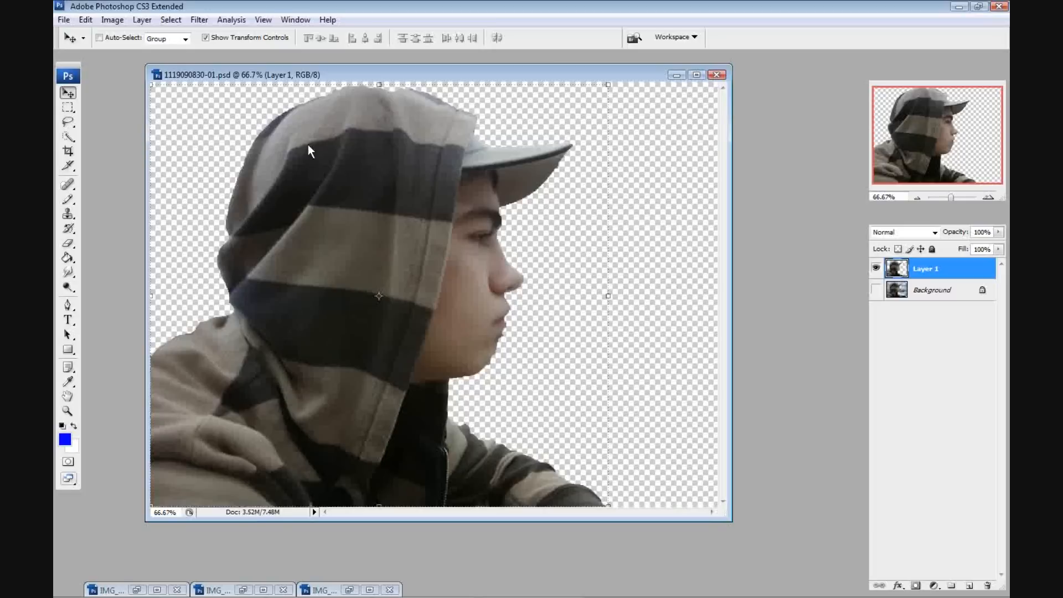
click(68, 121)
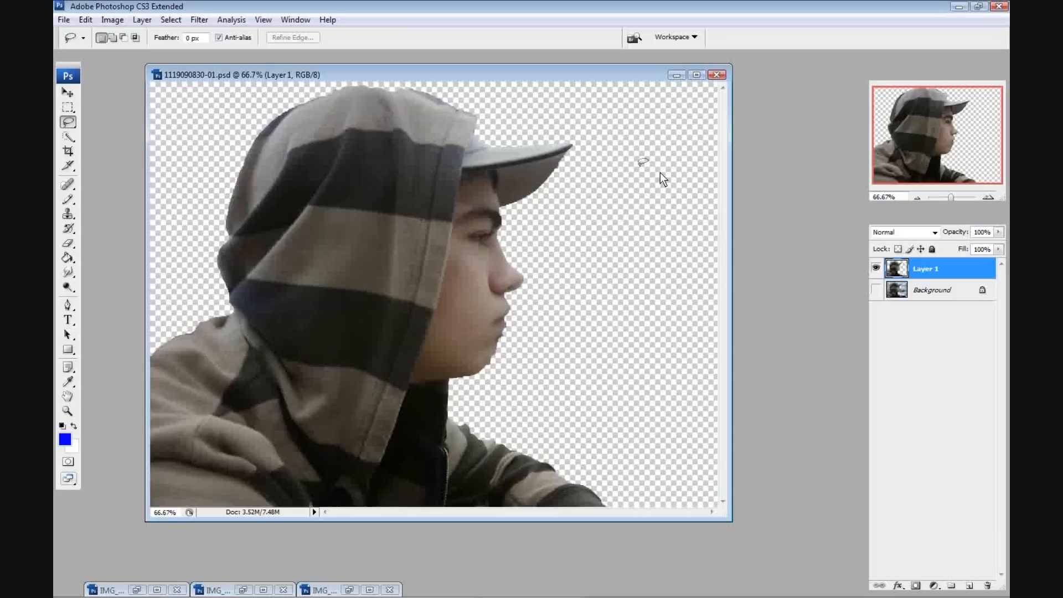
click(201, 22)
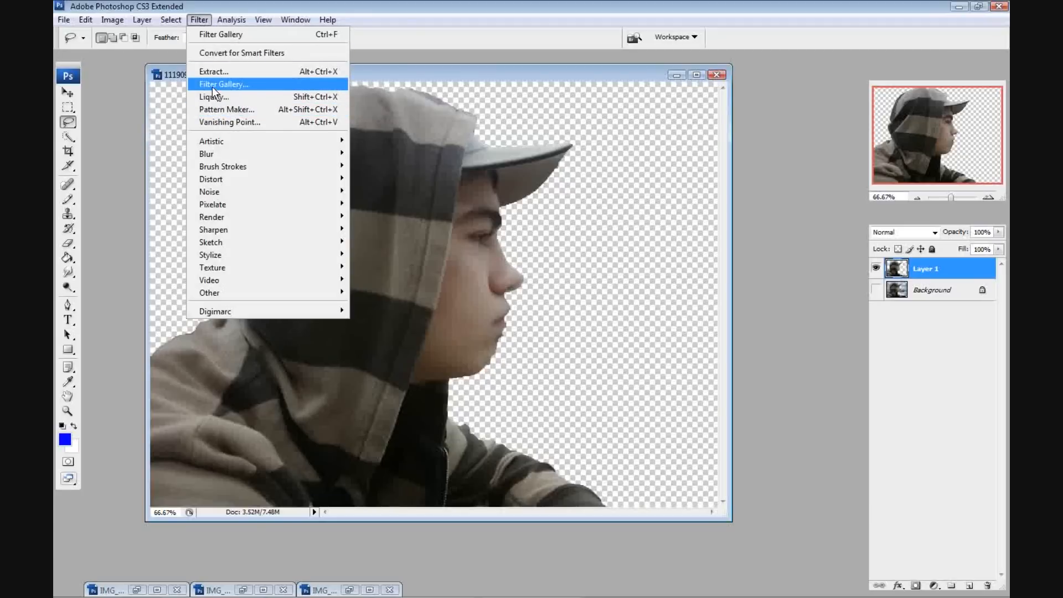
click(212, 87)
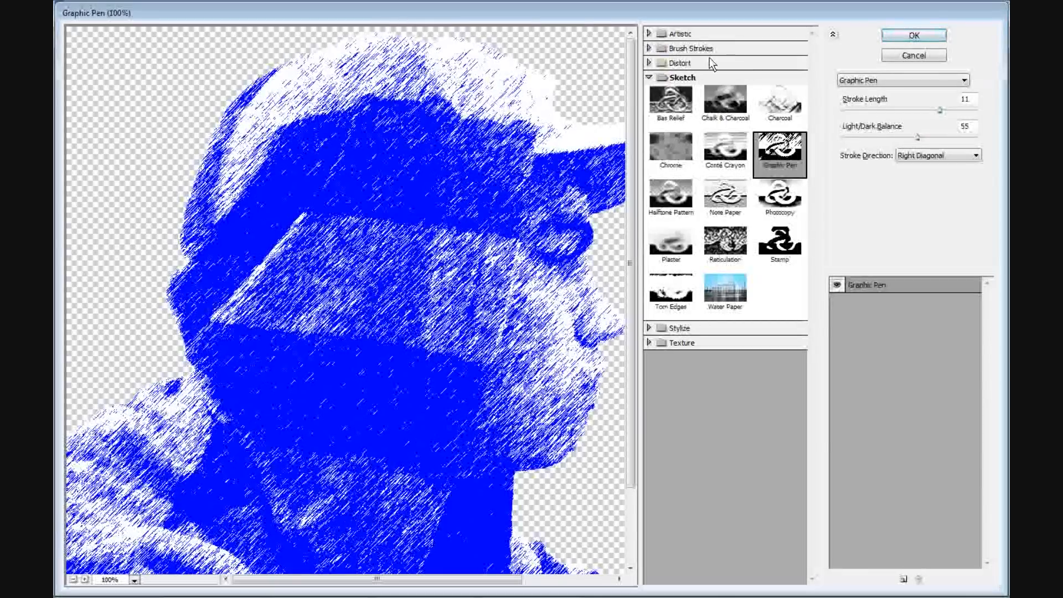
click(914, 36)
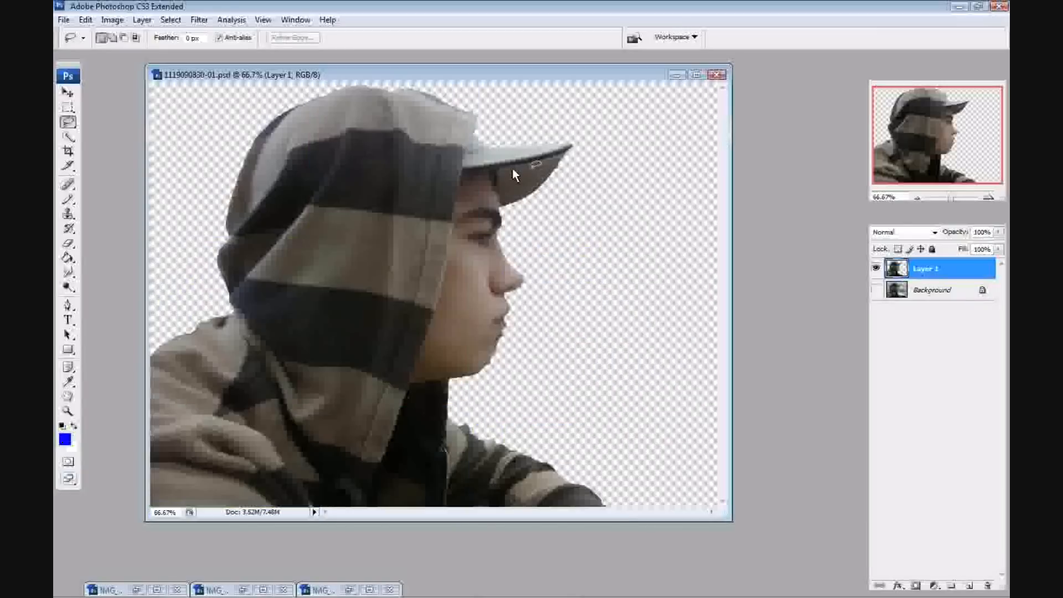
- Set the foreground color to black (000000) and return to the Lasso tool
click(66, 437)
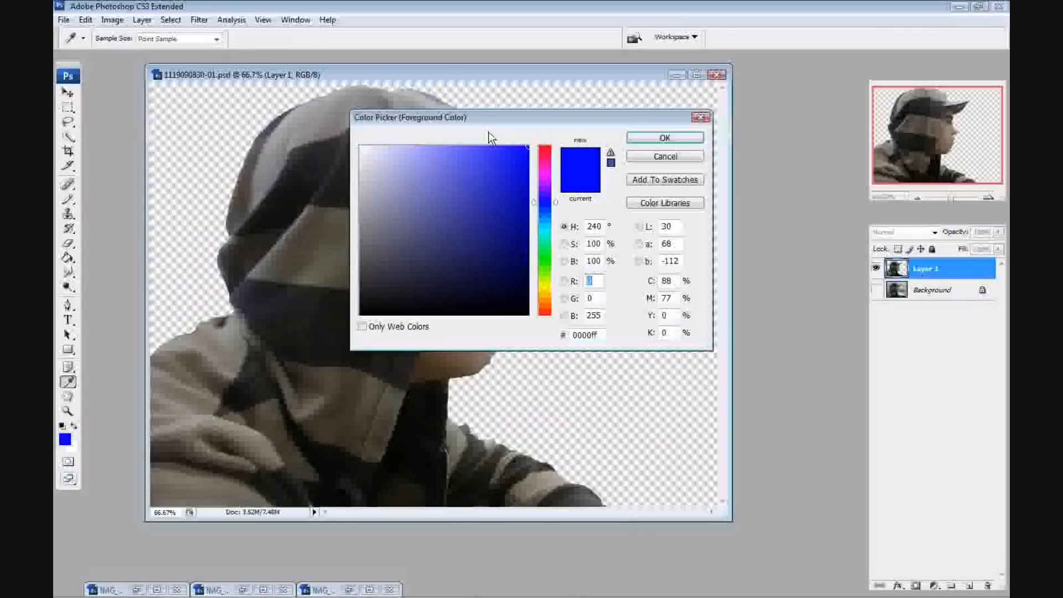
drag(434, 204, 331, 333)
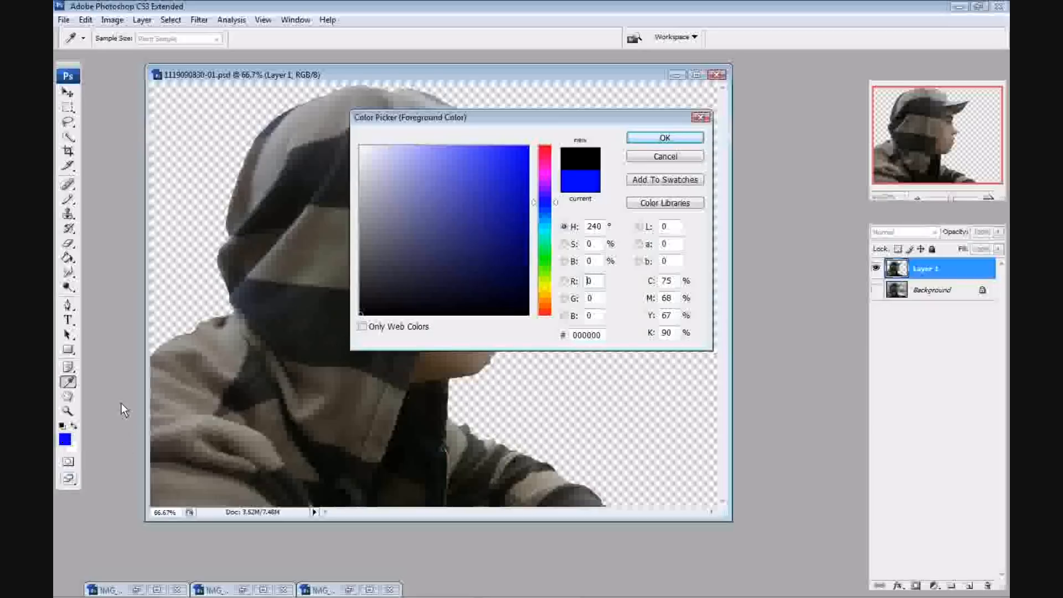
click(665, 137)
key(l)
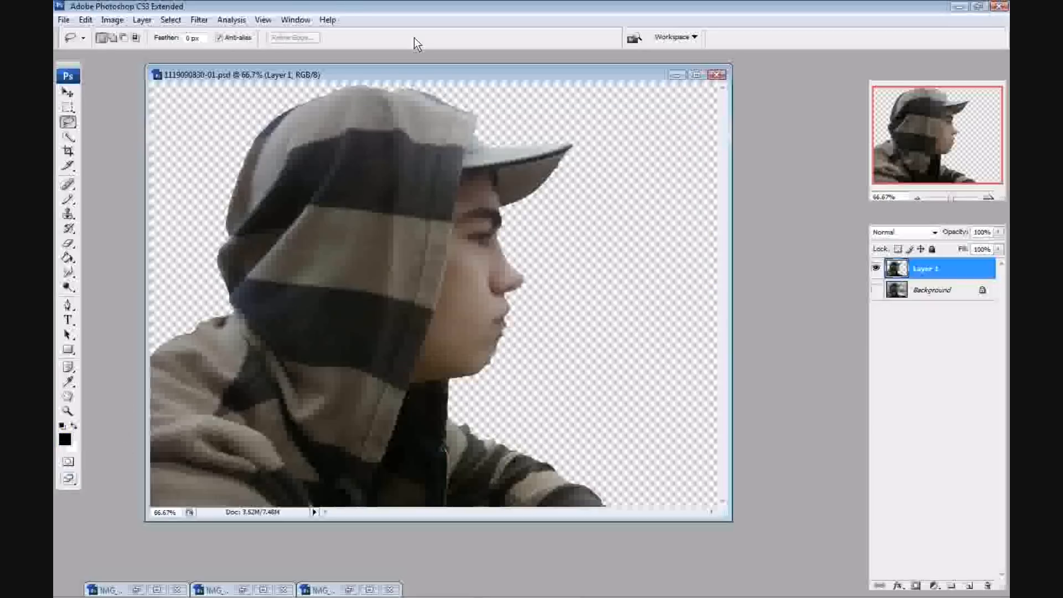
- Apply the Dark Strokes filter to Layer 1 with Balance 5, Black Intensity 6 and White Intensity 2
click(198, 21)
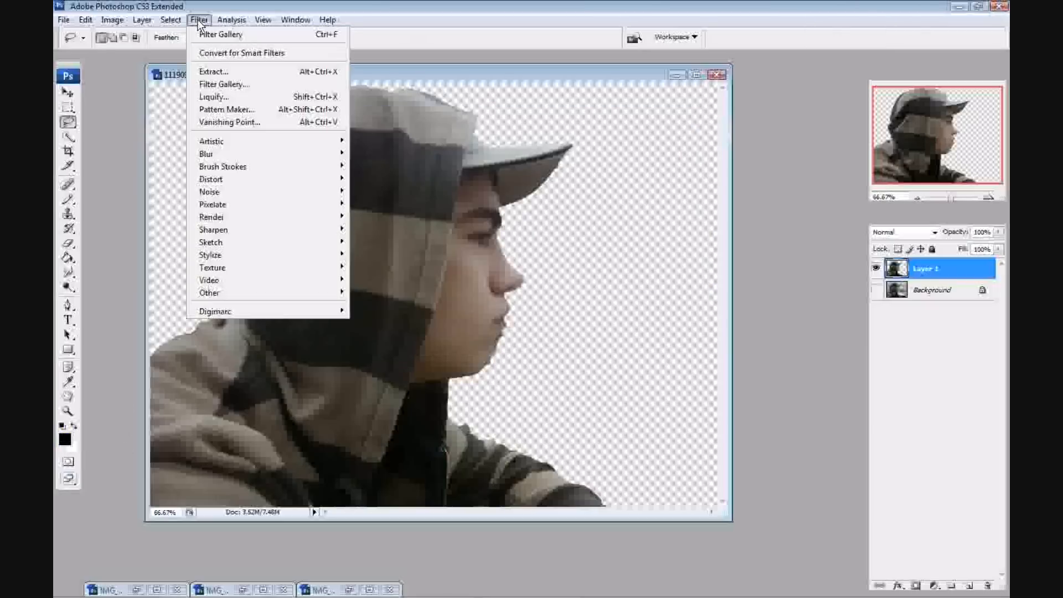
click(211, 85)
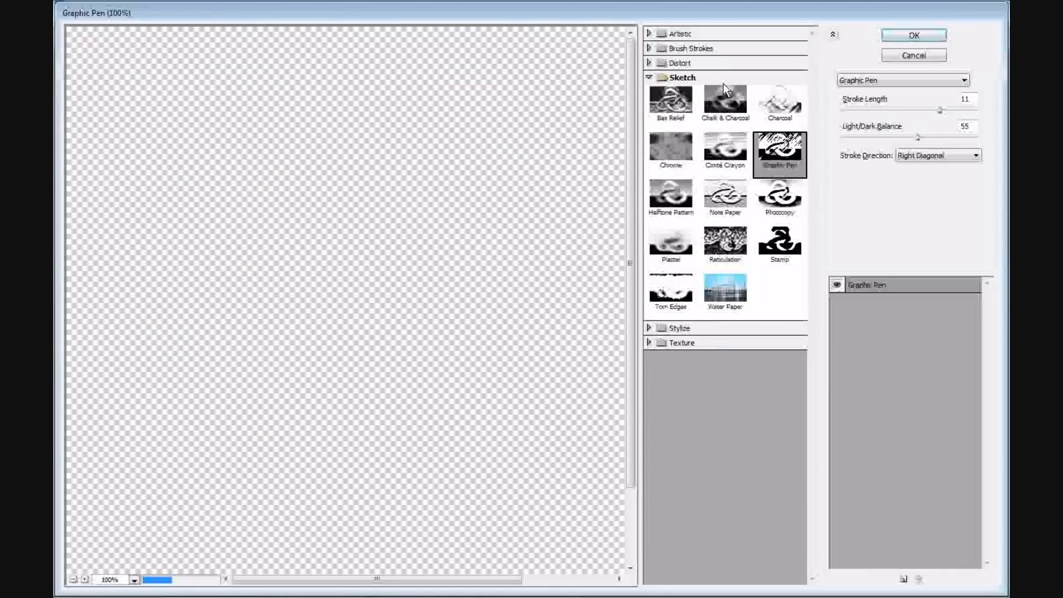
click(686, 48)
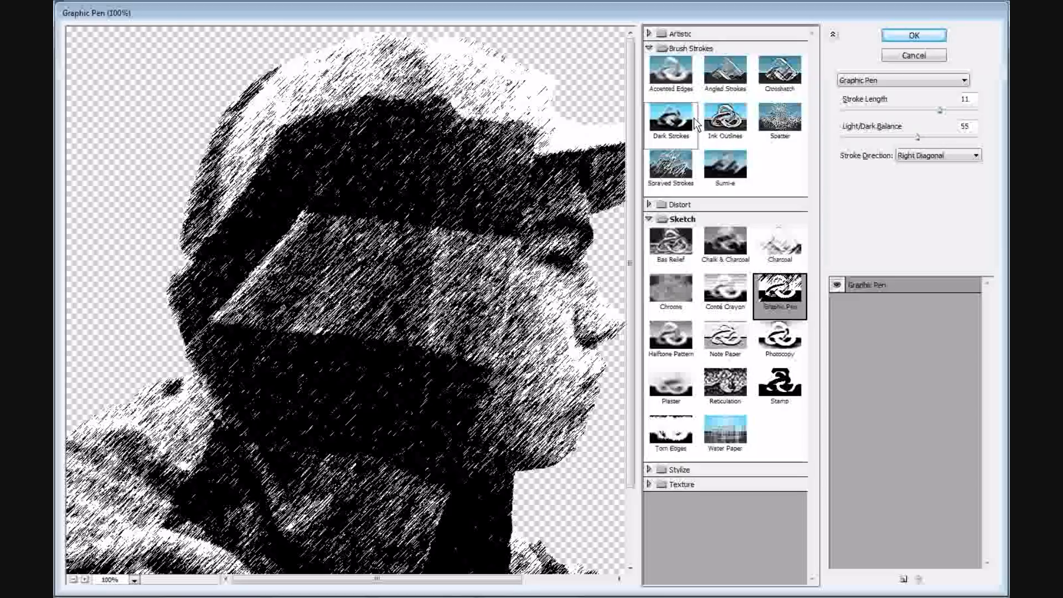
click(674, 123)
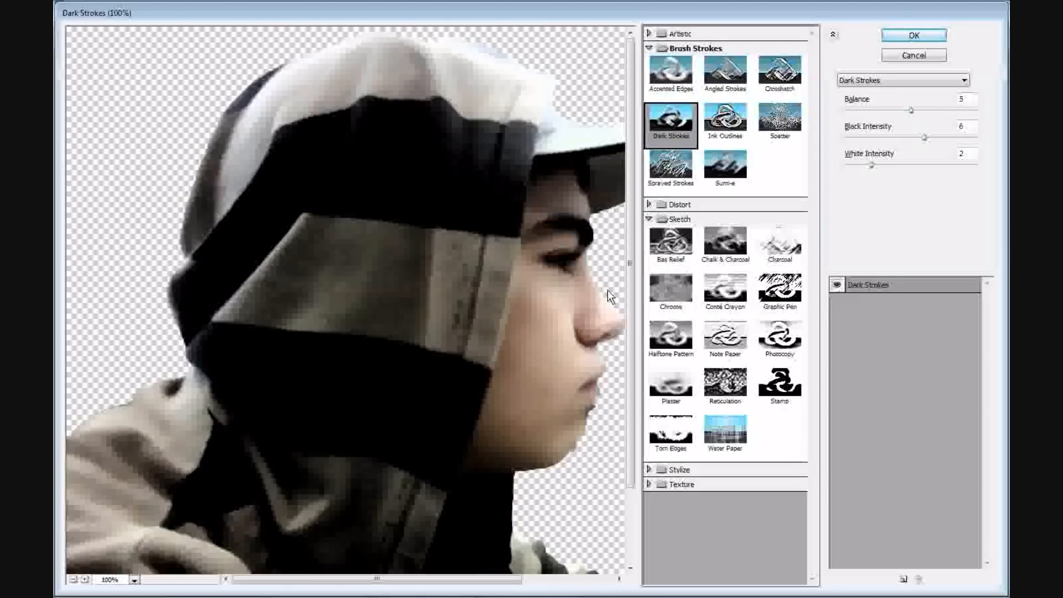
click(913, 35)
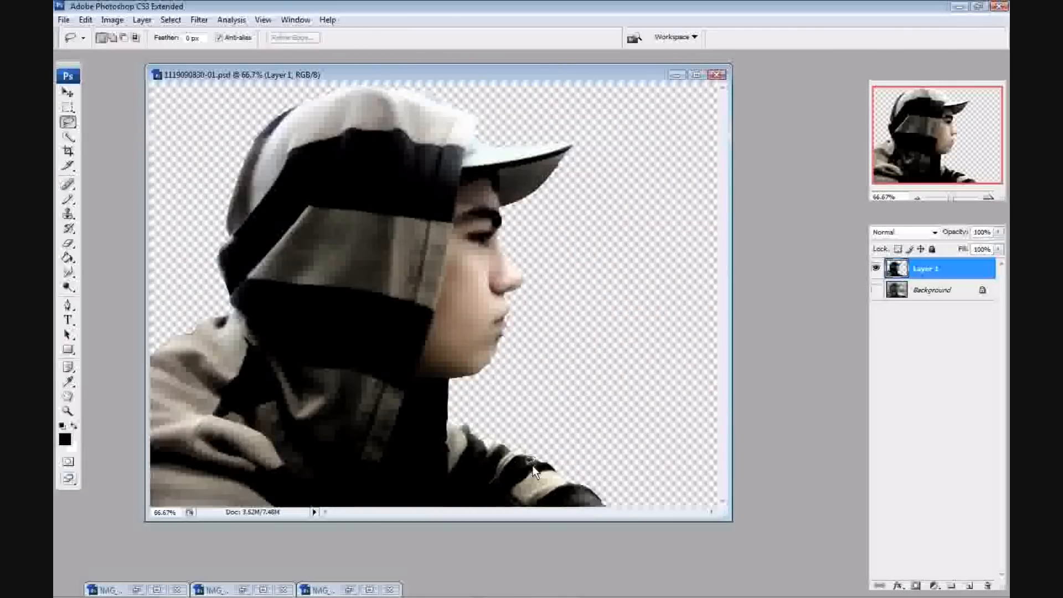
- Apply the Fresco filter to Layer 1 with Brush Size 2, Brush Detail 8 and Texture 1
click(200, 19)
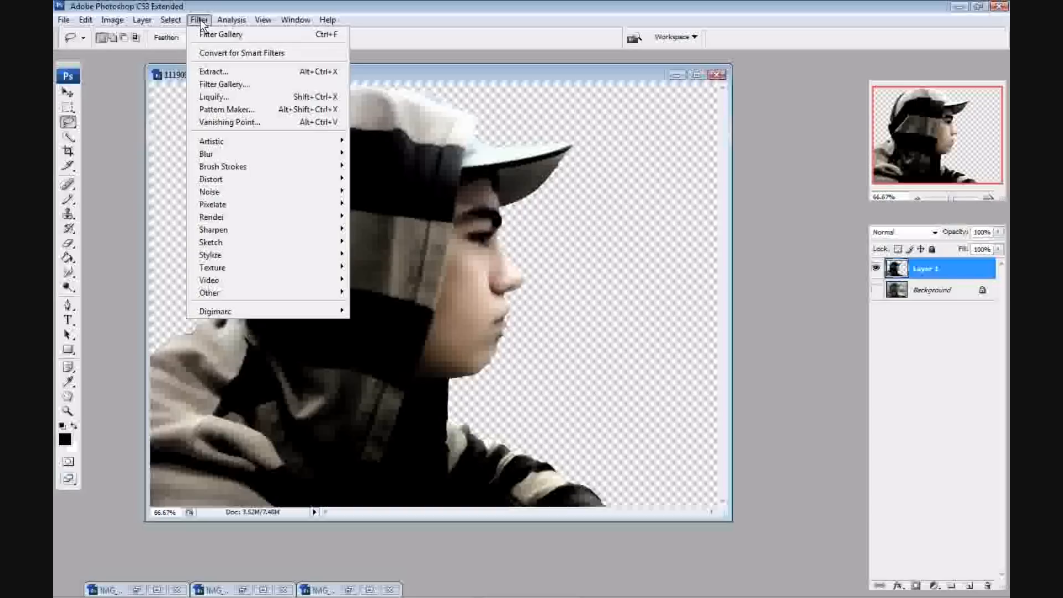
click(217, 84)
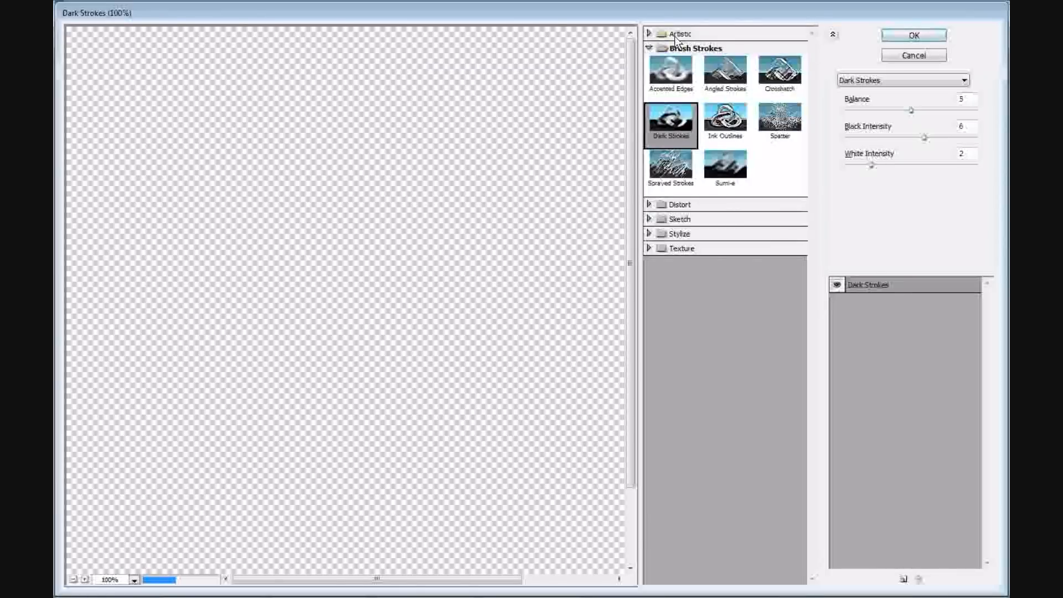
click(675, 35)
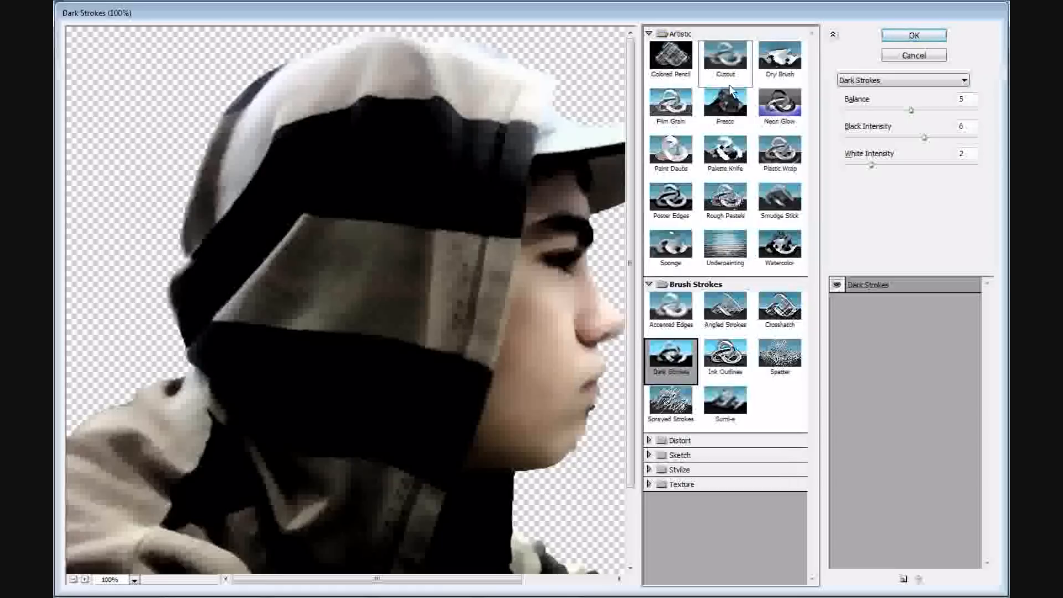
click(727, 102)
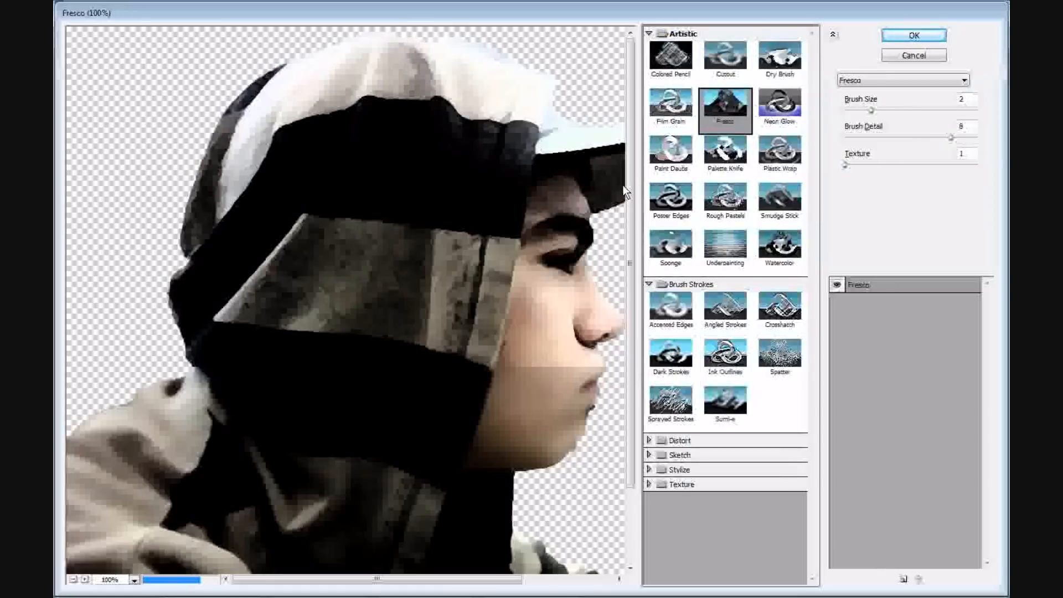
click(937, 36)
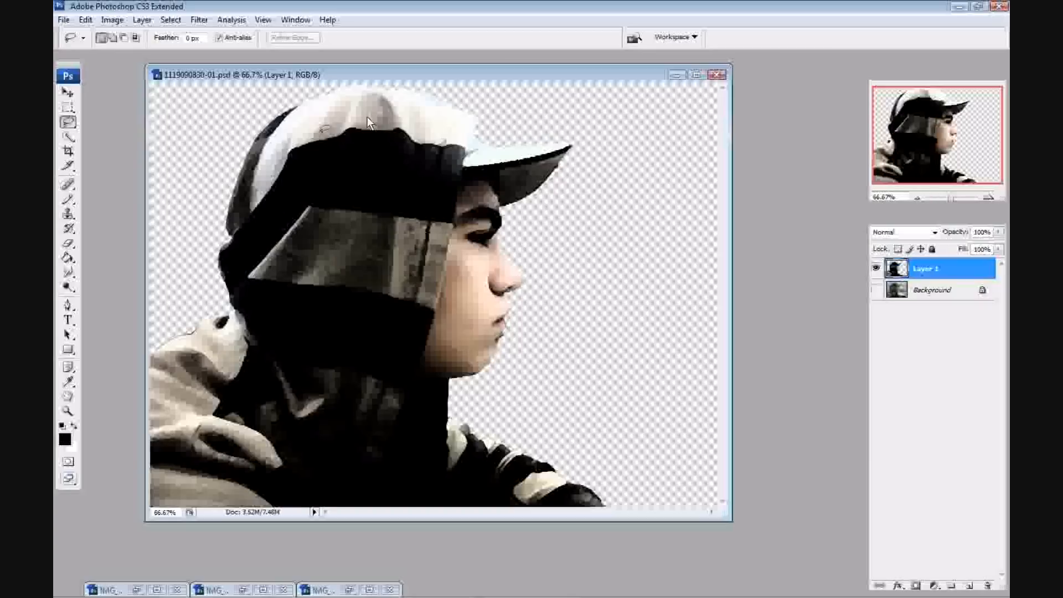
- Apply the Graphic Pen filter to Layer 1 with Stroke Length 11, Light/Dark Balance 55 and Right Diagonal stroke direction
click(200, 20)
click(245, 85)
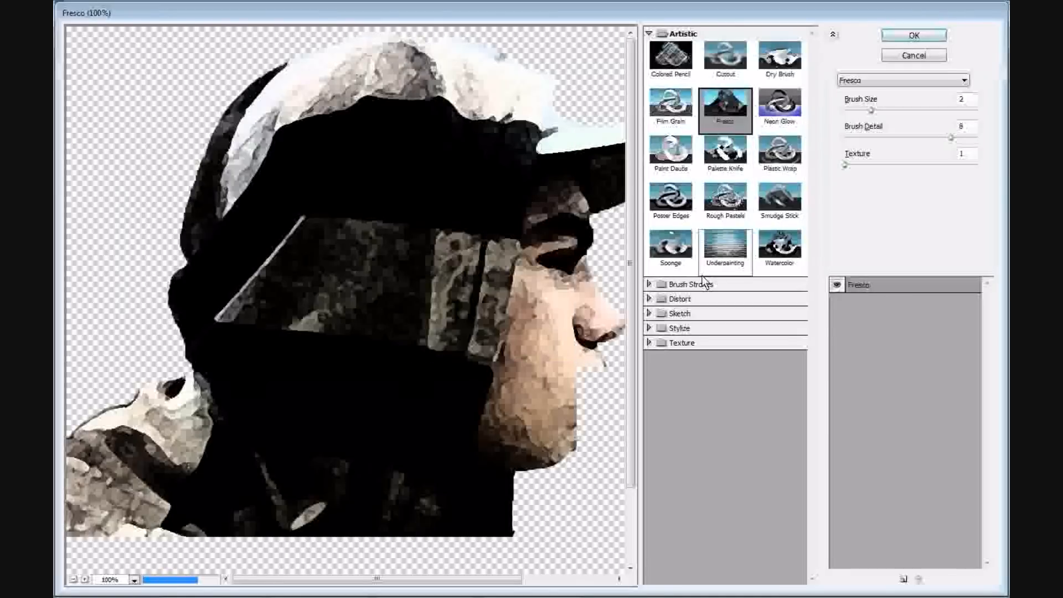
click(693, 314)
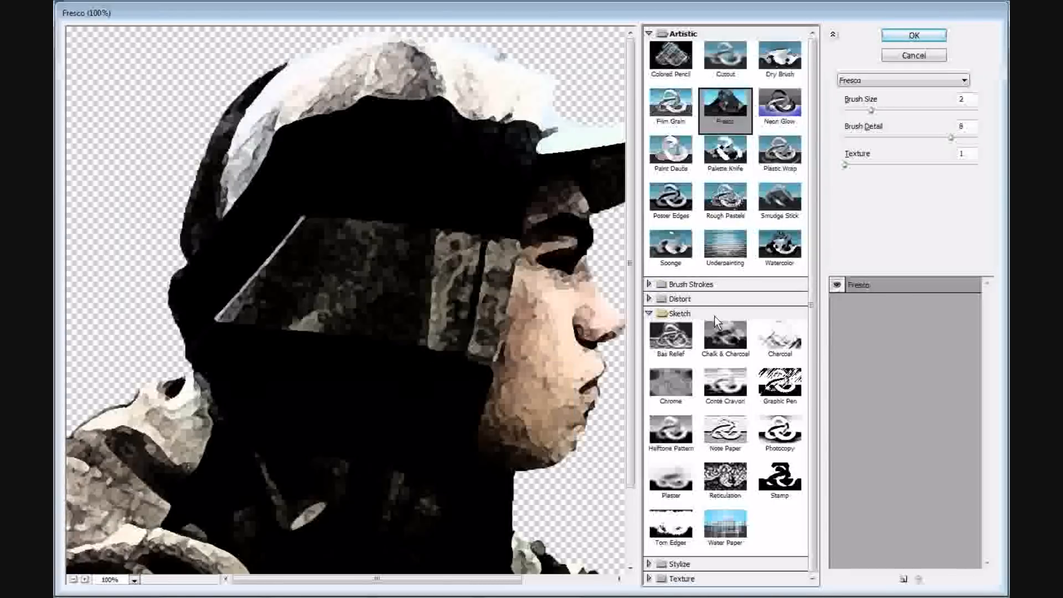
click(786, 390)
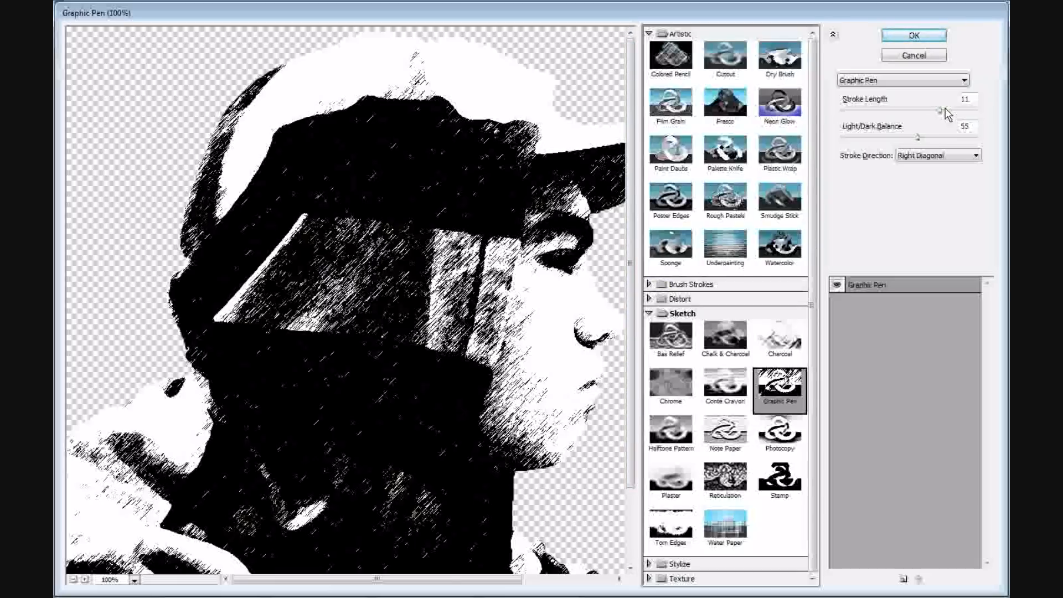
click(937, 37)
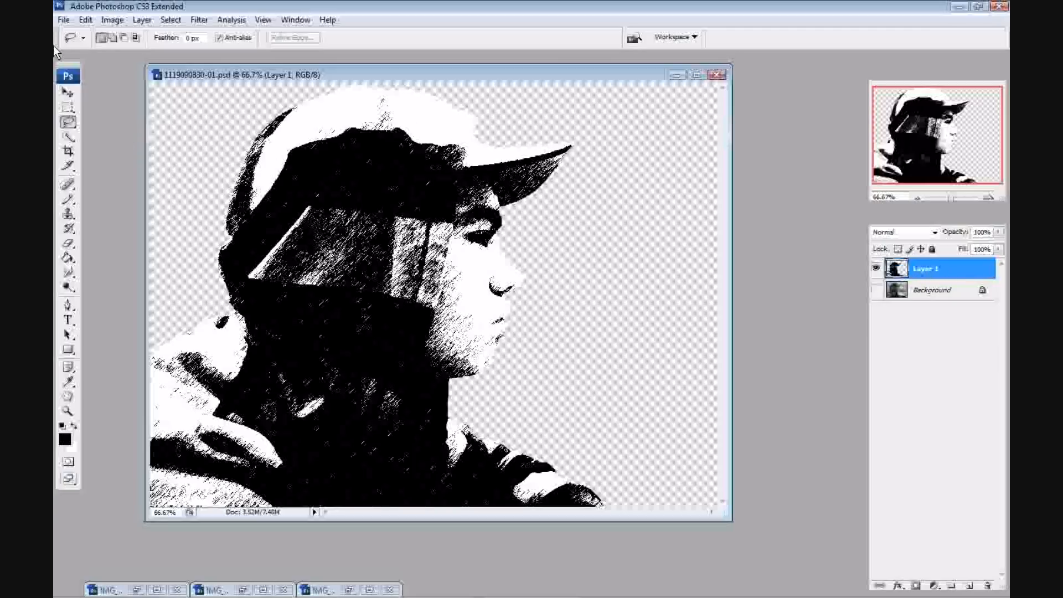
- Select the transparent background with the Magic Wand and invert the selection to the cut-out person
click(70, 140)
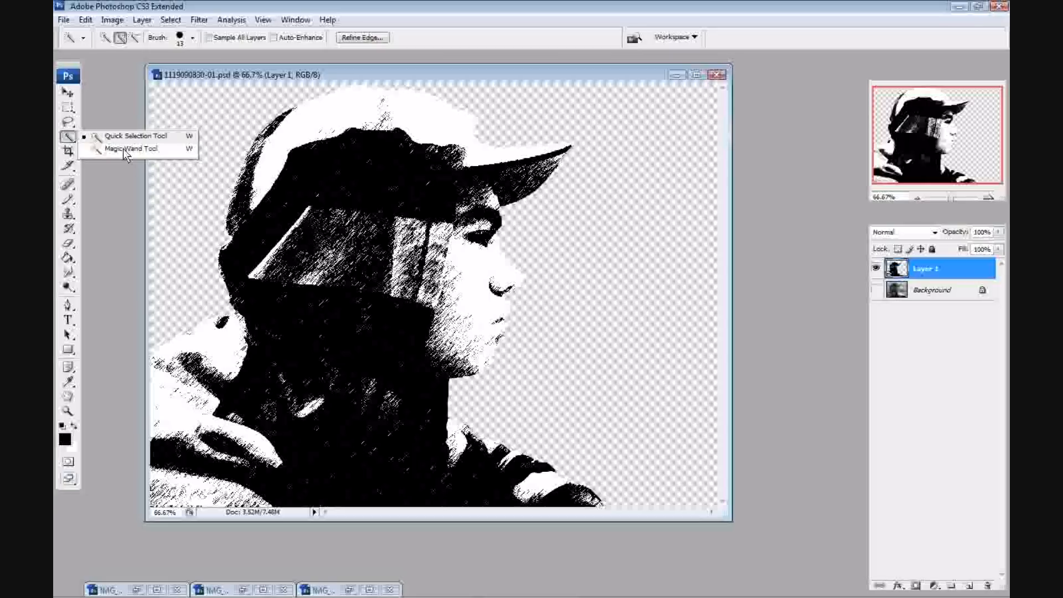
click(103, 150)
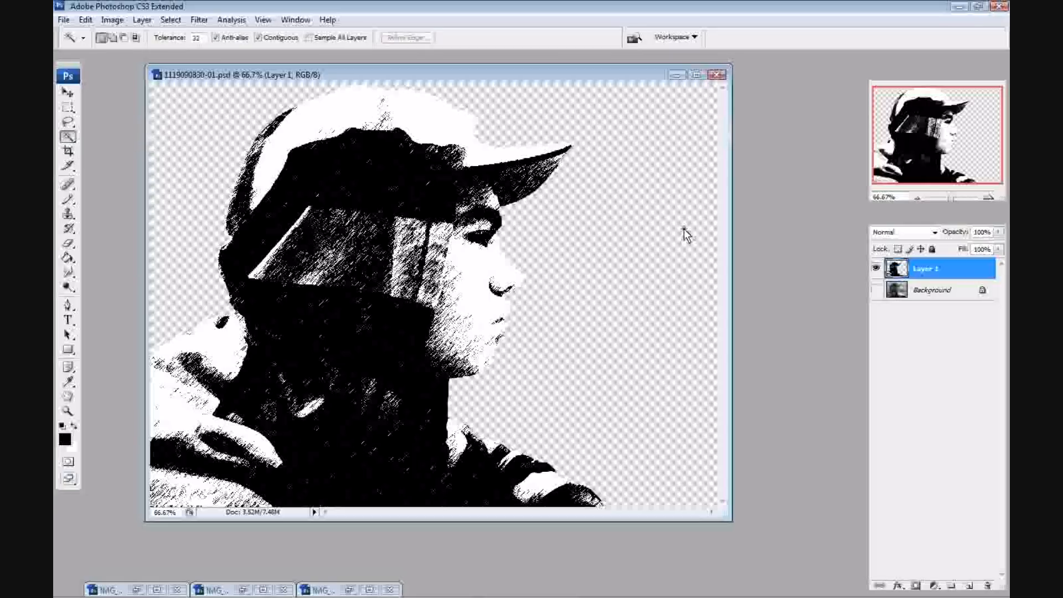
click(662, 218)
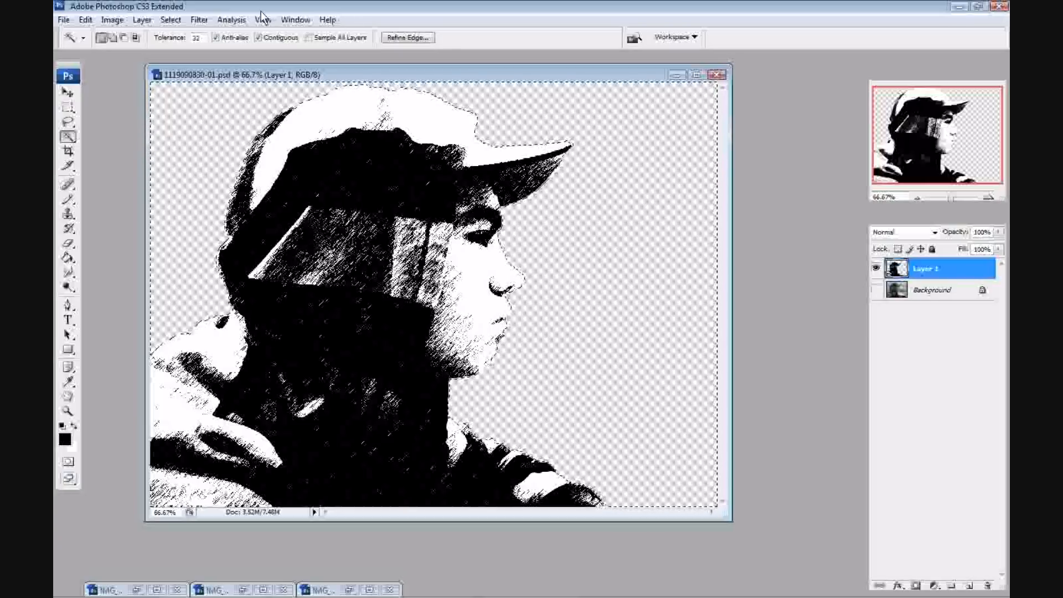
click(168, 21)
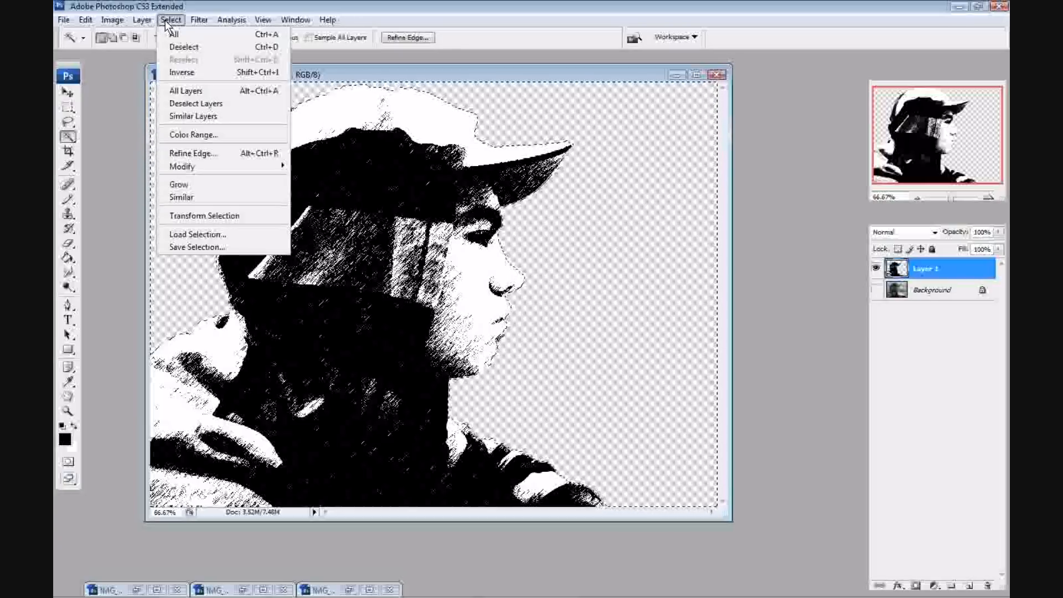
click(200, 74)
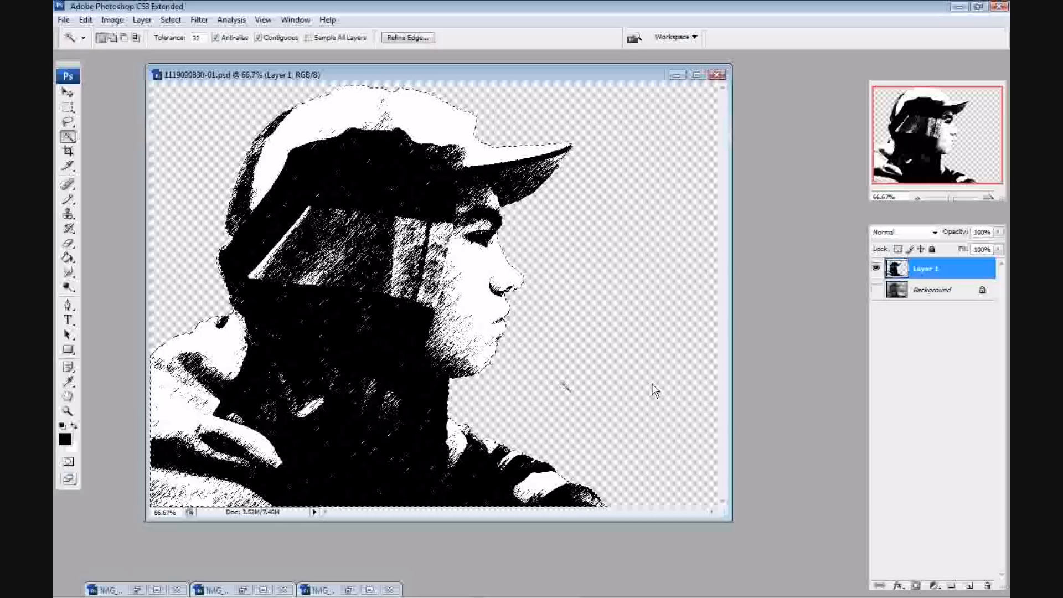
- Add a new layer above Layer 1 and set its blending mode to Multiply
click(969, 586)
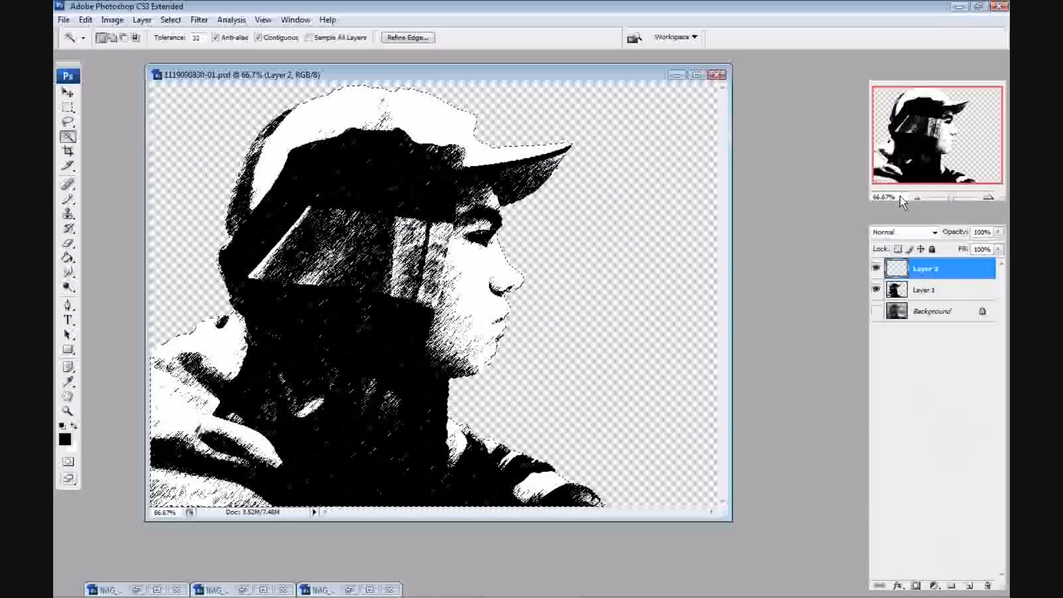
click(935, 232)
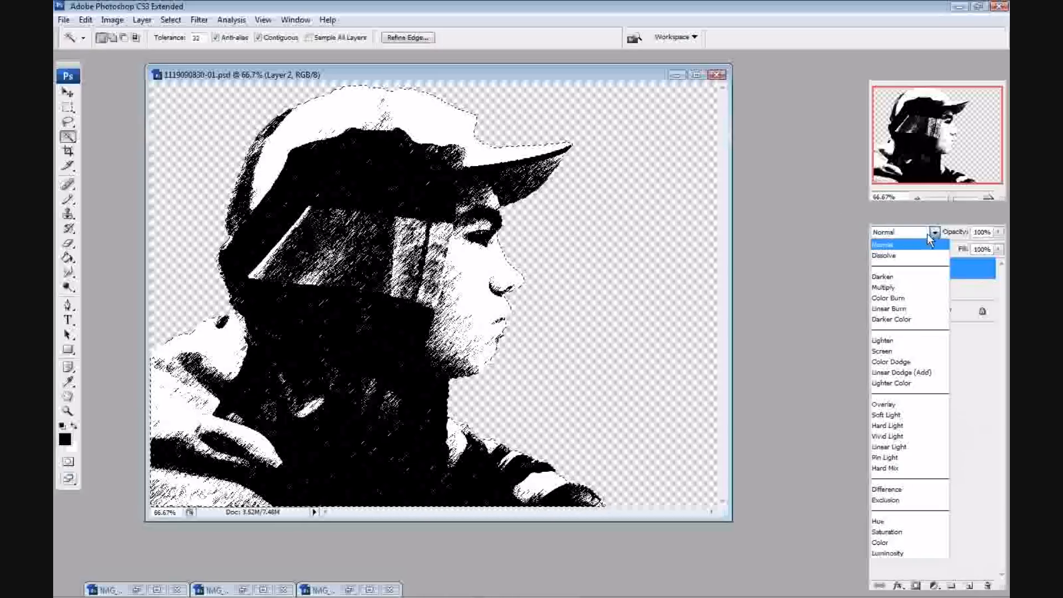
click(899, 291)
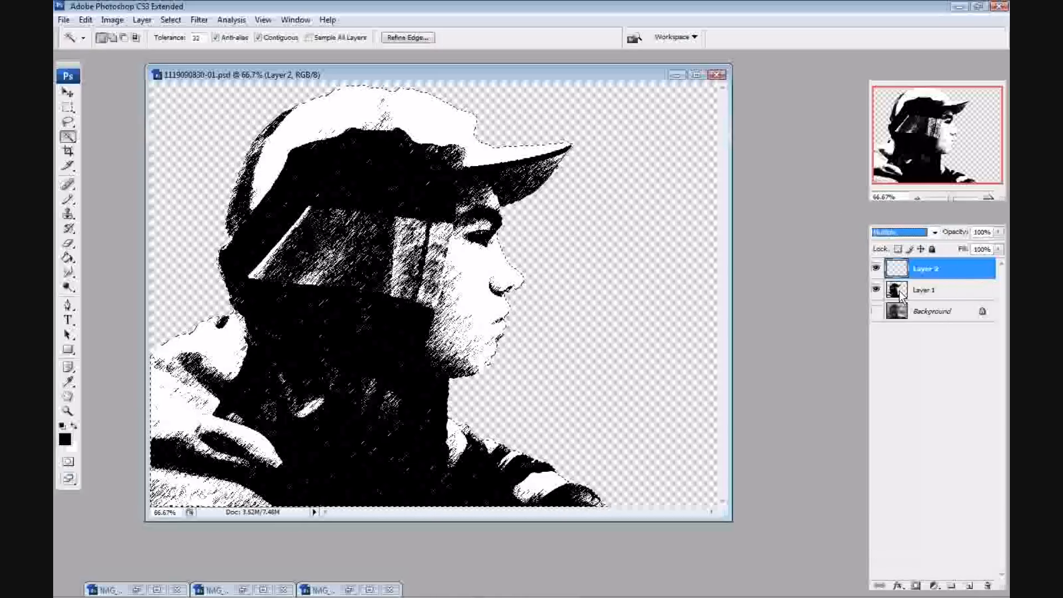
- Set the foreground color to the tan skin tone d7c195
click(66, 438)
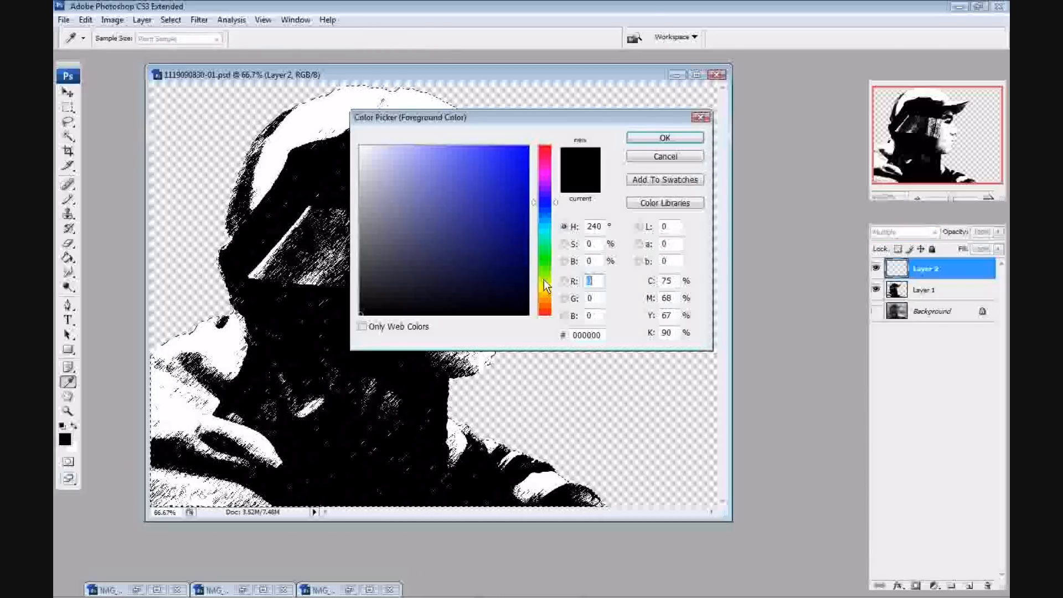
drag(544, 279, 545, 297)
mouse_move(443, 170)
mouse_down()
mouse_move(416, 164)
mouse_move(420, 156)
mouse_move(412, 188)
mouse_move(411, 172)
mouse_up()
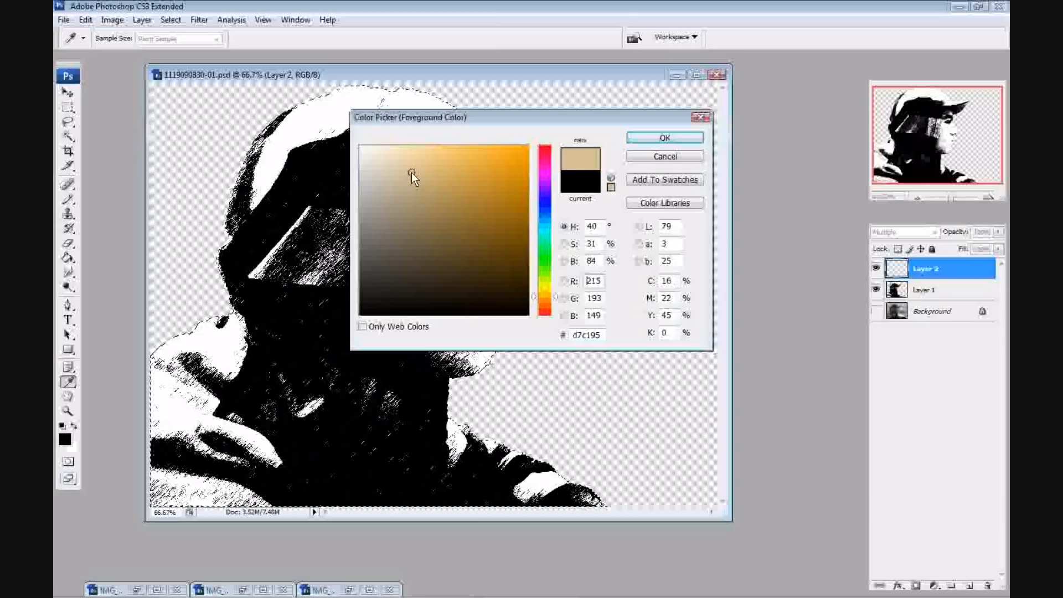
click(649, 136)
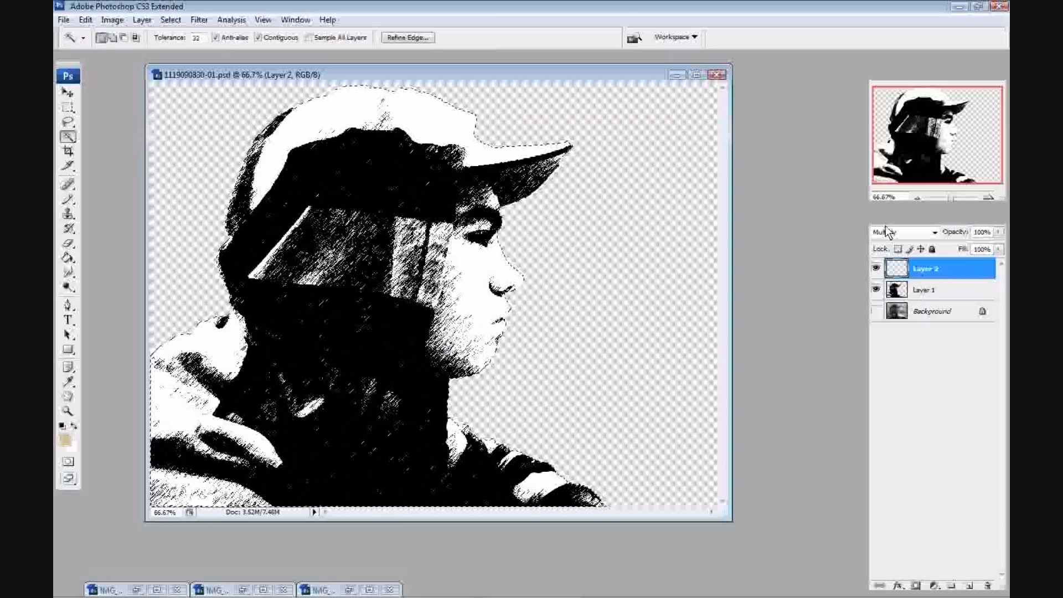
- Paint the person's whole face with the tan color on Layer 2 using the Pencil tool and a 45 px brush
click(68, 200)
mouse_move(505, 260)
mouse_down()
mouse_move(483, 293)
mouse_move(505, 275)
mouse_move(506, 292)
mouse_move(475, 334)
mouse_move(497, 334)
mouse_move(505, 284)
mouse_move(484, 371)
mouse_move(480, 331)
mouse_move(461, 381)
mouse_move(444, 346)
mouse_move(443, 360)
mouse_move(440, 328)
mouse_move(436, 350)
mouse_up()
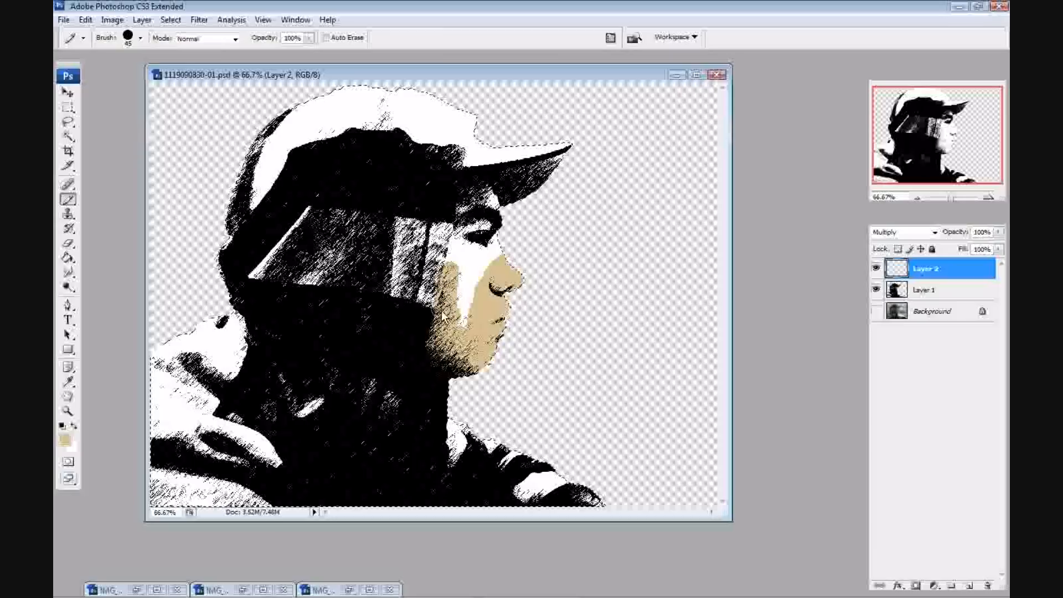
mouse_move(449, 326)
mouse_down()
mouse_move(463, 294)
mouse_move(464, 333)
mouse_up()
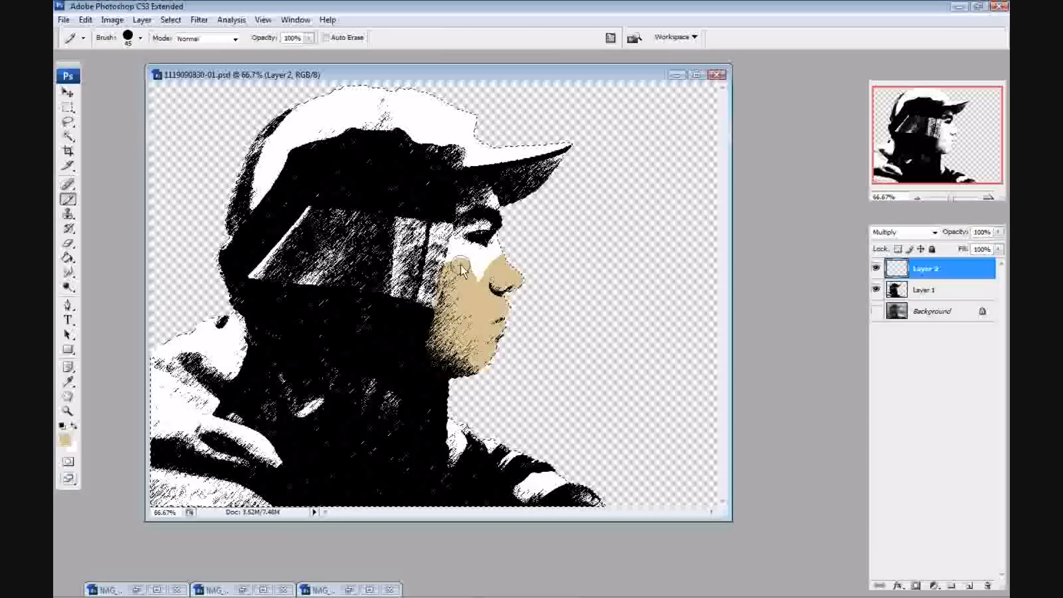
drag(456, 261, 457, 250)
mouse_move(468, 195)
mouse_down()
mouse_move(493, 212)
mouse_move(468, 218)
mouse_move(478, 218)
mouse_move(465, 234)
mouse_move(484, 224)
mouse_move(499, 241)
mouse_move(479, 257)
mouse_move(478, 235)
mouse_move(481, 274)
mouse_up()
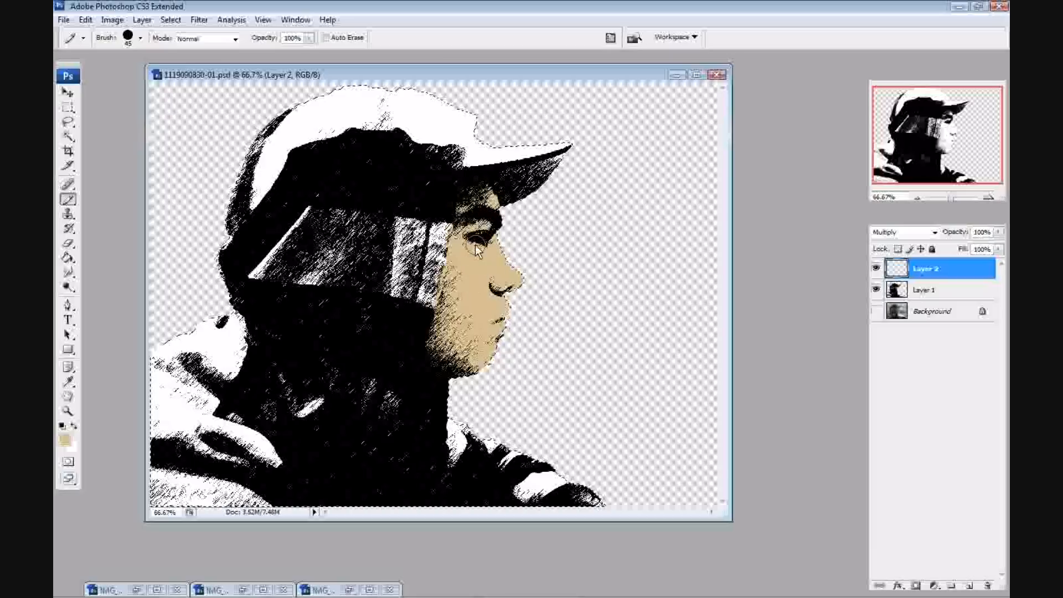
drag(490, 325, 478, 363)
drag(448, 325, 450, 281)
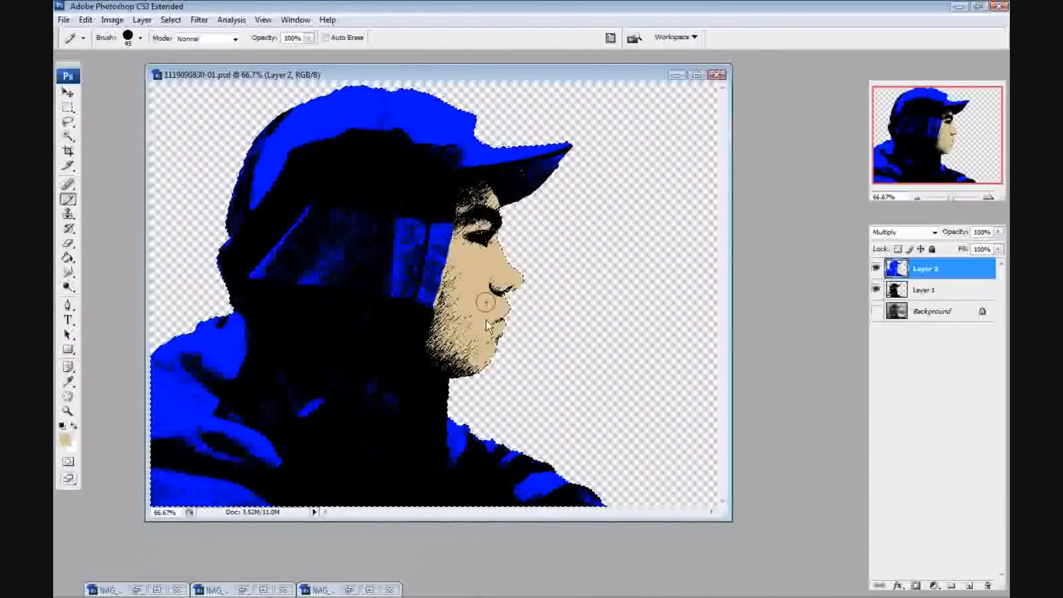
- Merge Layer 2 down into Layer 1 and outline the selected person with a 10 px black stroke centered on the selection edge
right_click(937, 266)
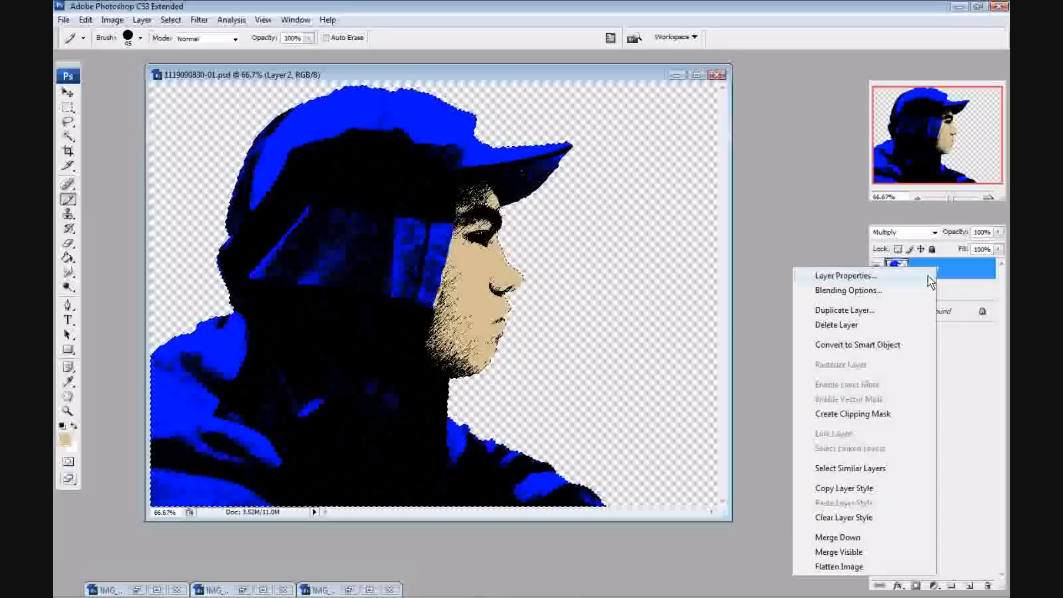
click(866, 536)
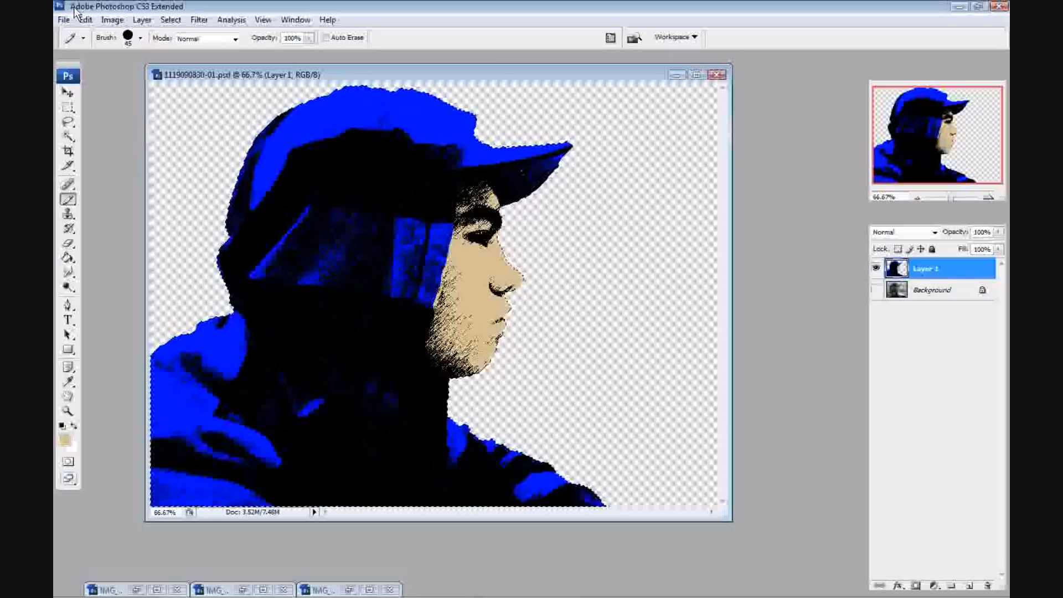
click(88, 19)
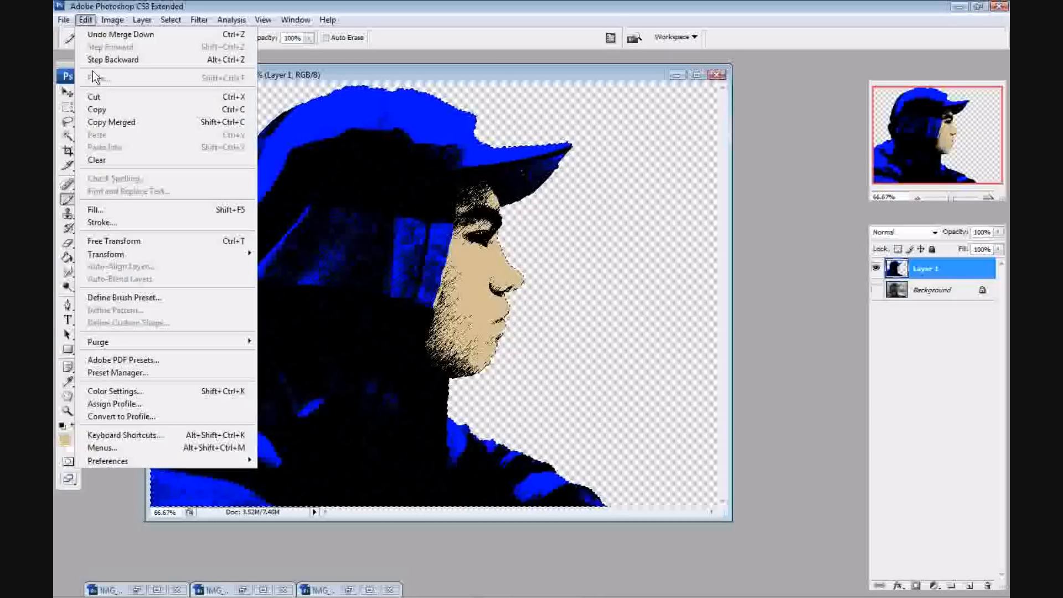
click(106, 223)
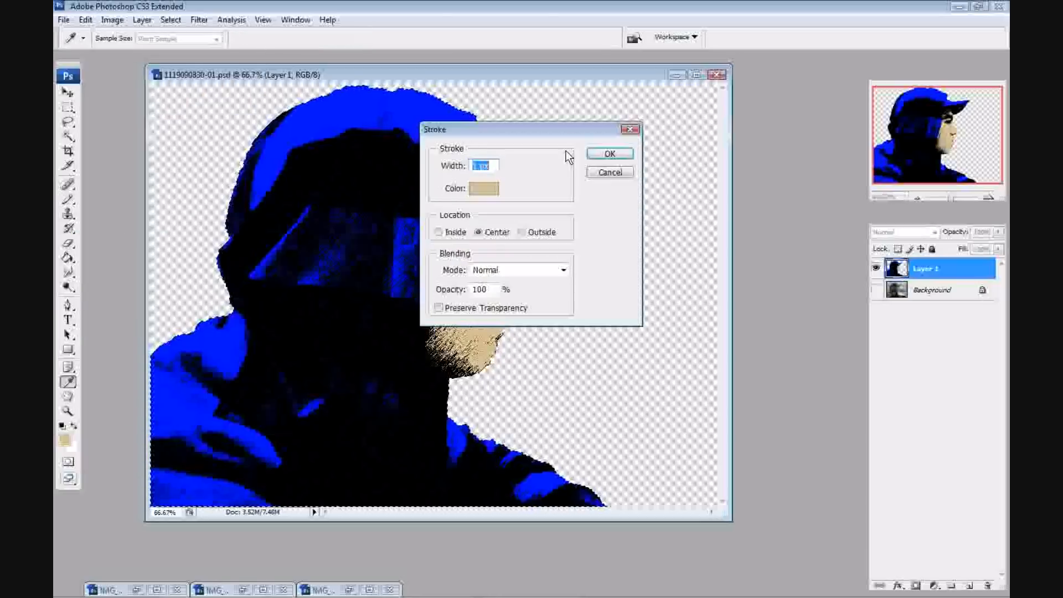
click(487, 189)
drag(475, 189, 314, 371)
click(633, 138)
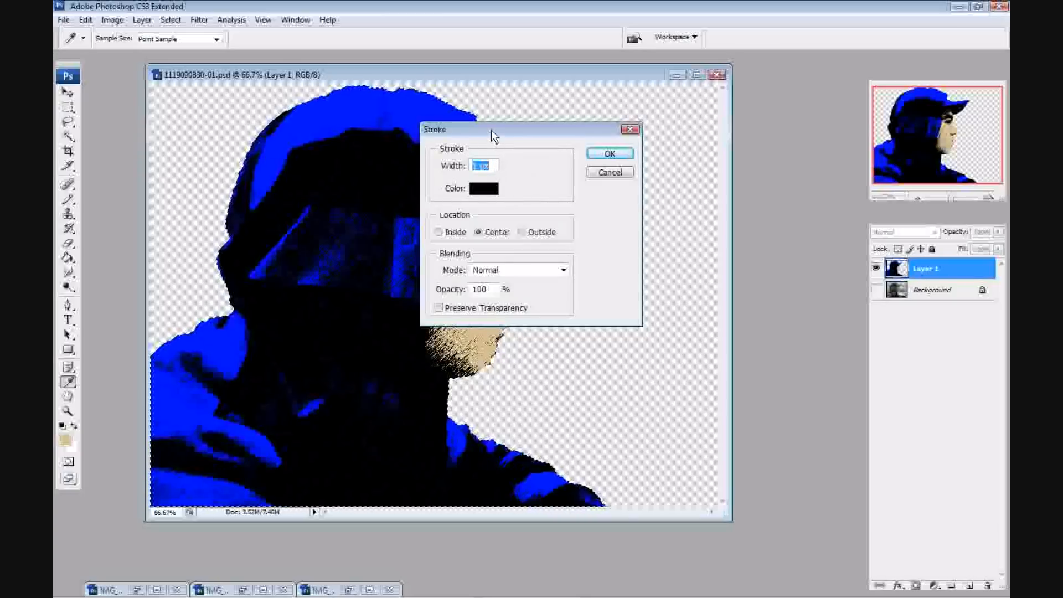
text(10)
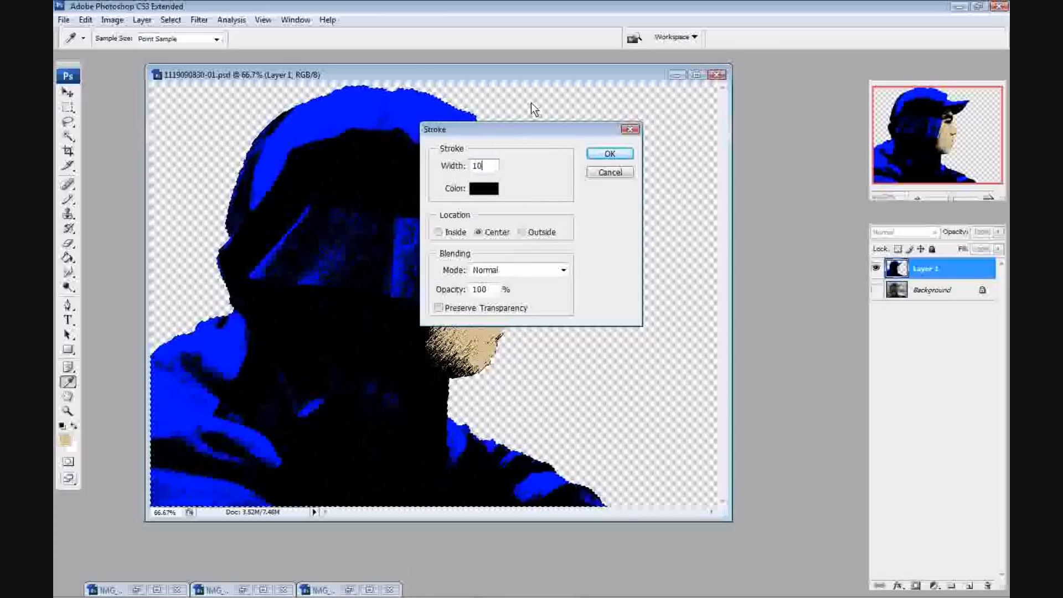
click(609, 154)
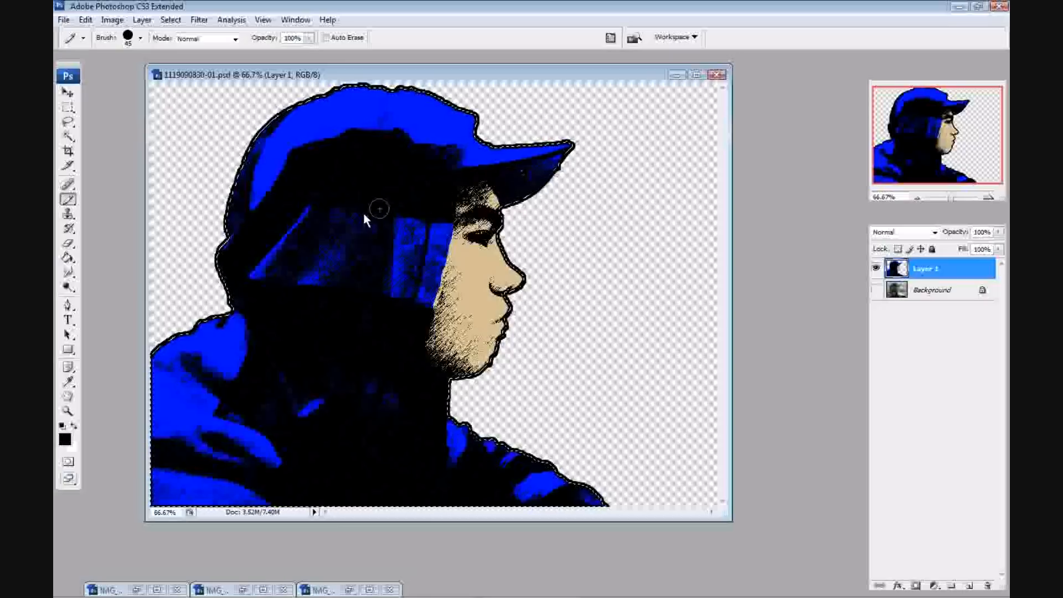
- Deselect the person, sample the jacket's bright blue as the foreground color with the Eyedropper, and activate the Pencil tool
click(68, 121)
click(178, 117)
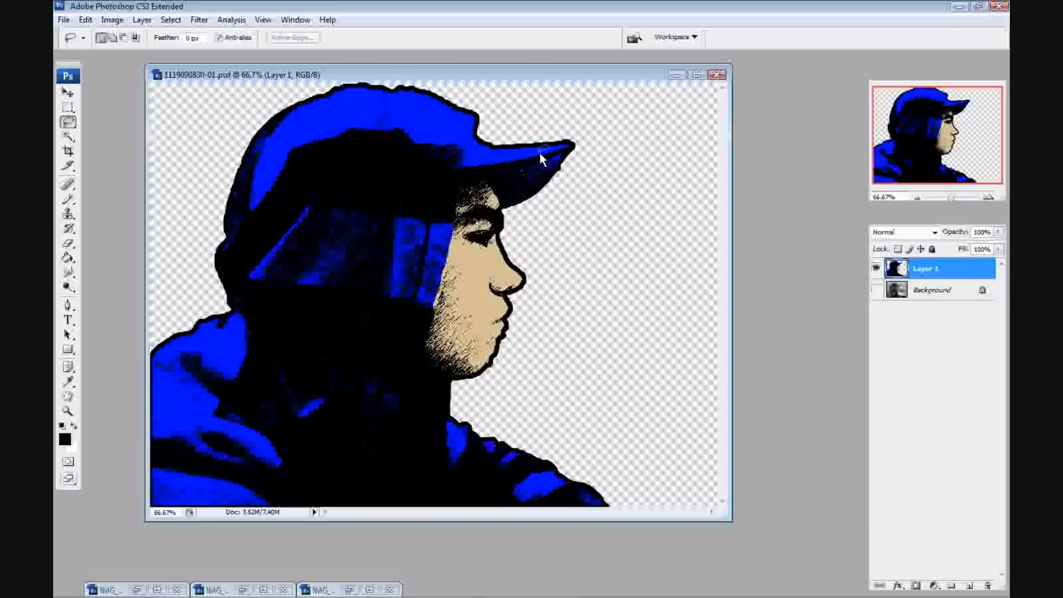
click(68, 200)
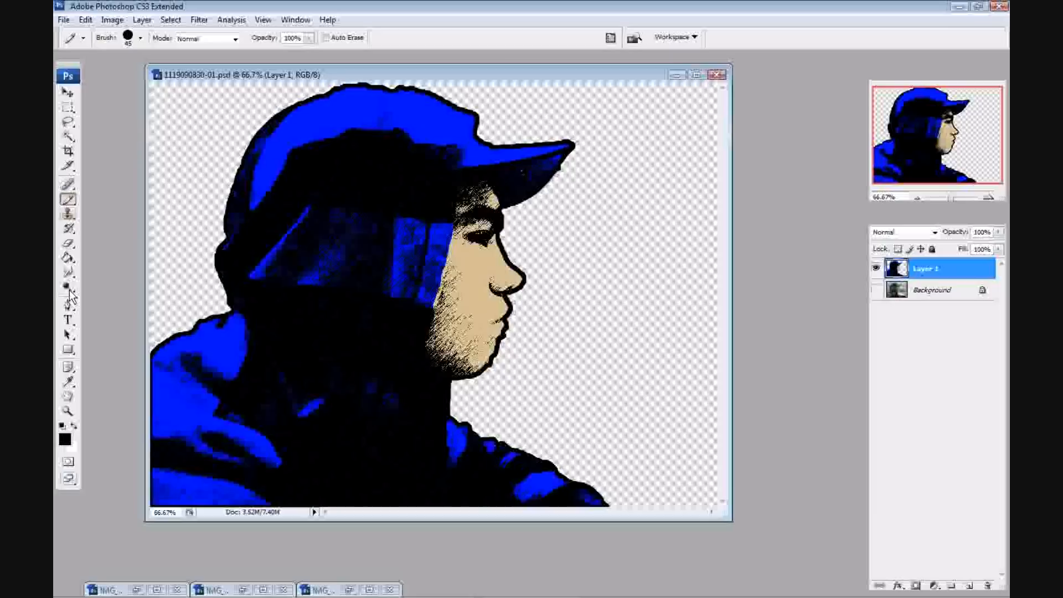
click(68, 382)
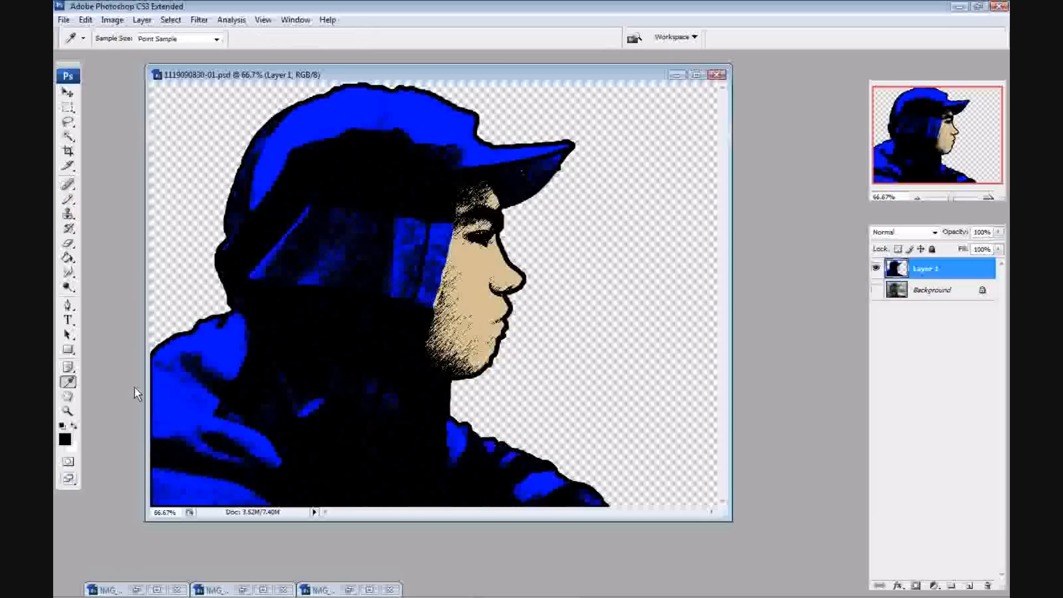
click(161, 397)
click(70, 200)
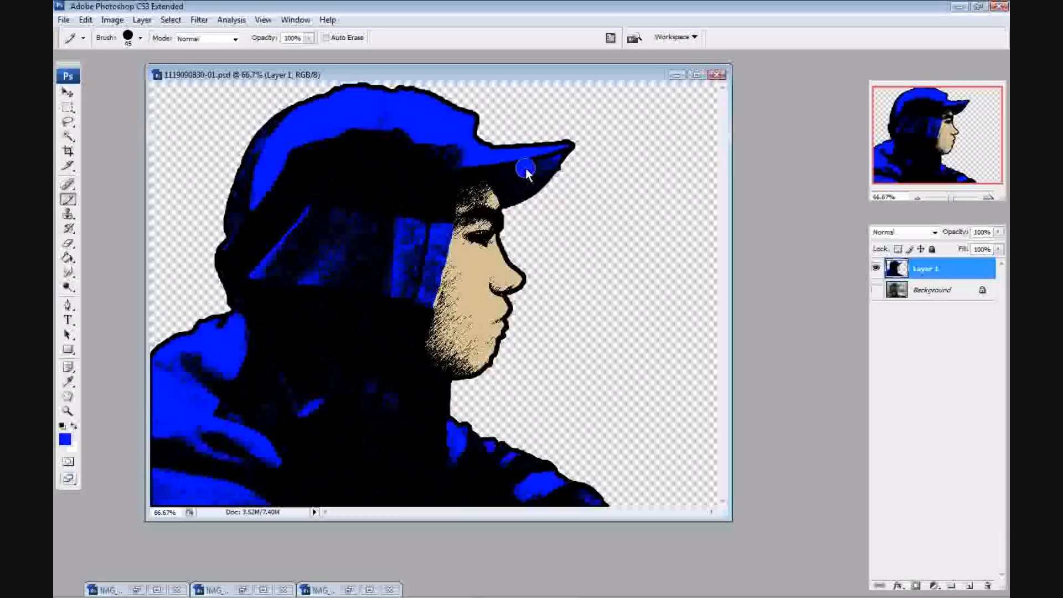